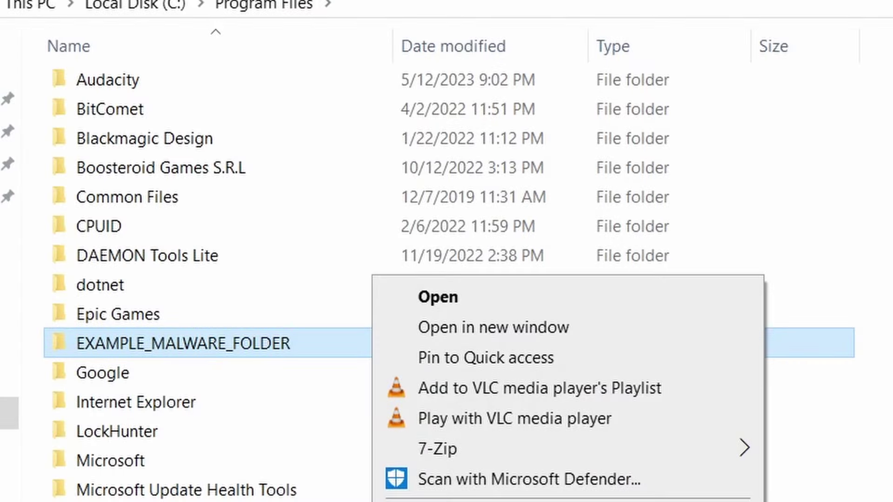
# Step: Retry deleting the locked EXAMPLE_MALWARE_FOLDER, then remove the chrome policy template from Administrative Templates
pyautogui.press('Escape')
pyautogui.press('Delete')
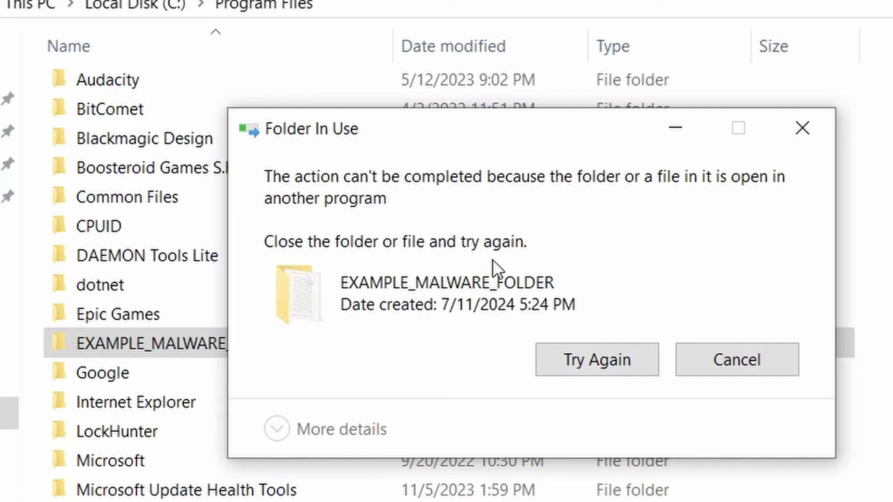
pyautogui.click(587, 365)
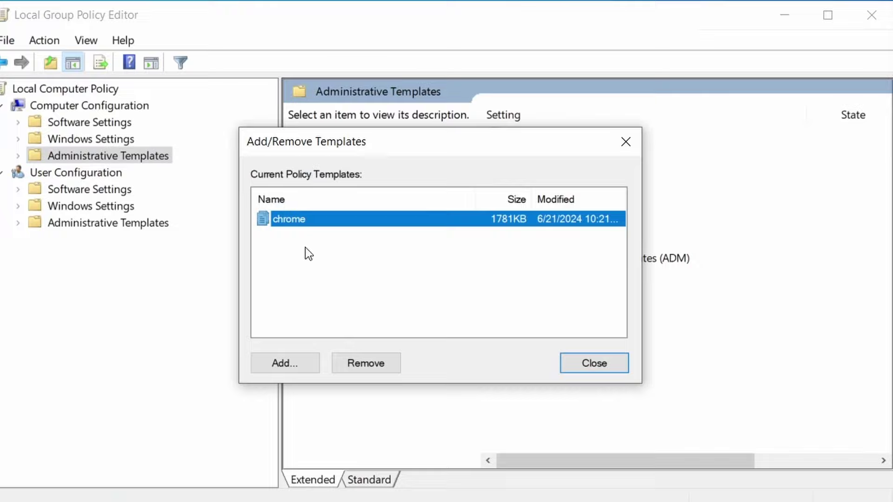
pyautogui.click(378, 364)
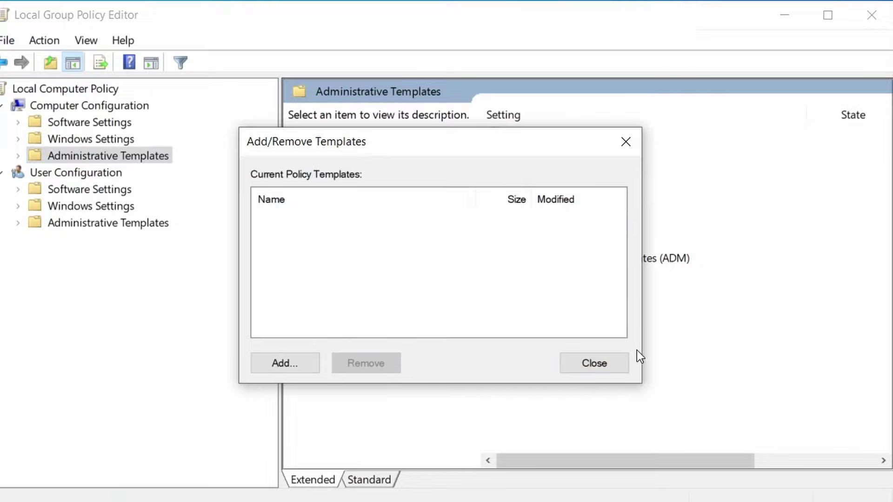
pyautogui.click(623, 362)
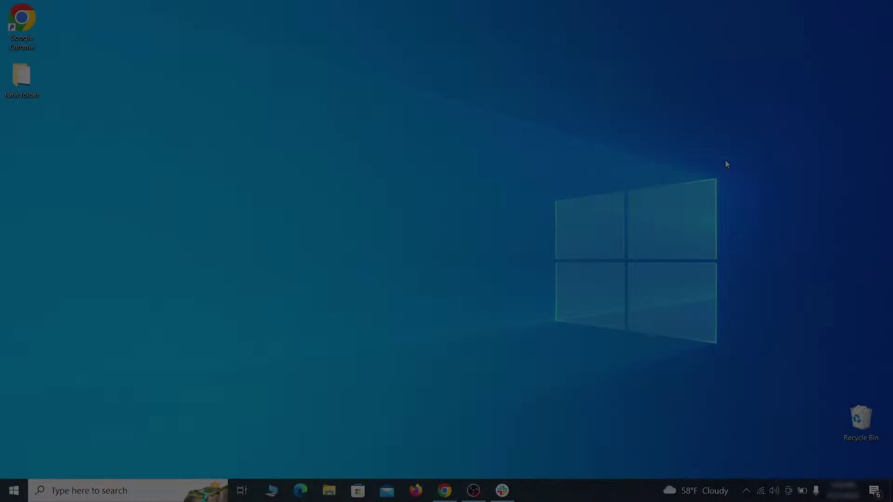
# Step: Open Apps & features and sort the installed apps by install date
pyautogui.press('super')
pyautogui.write('apps &')
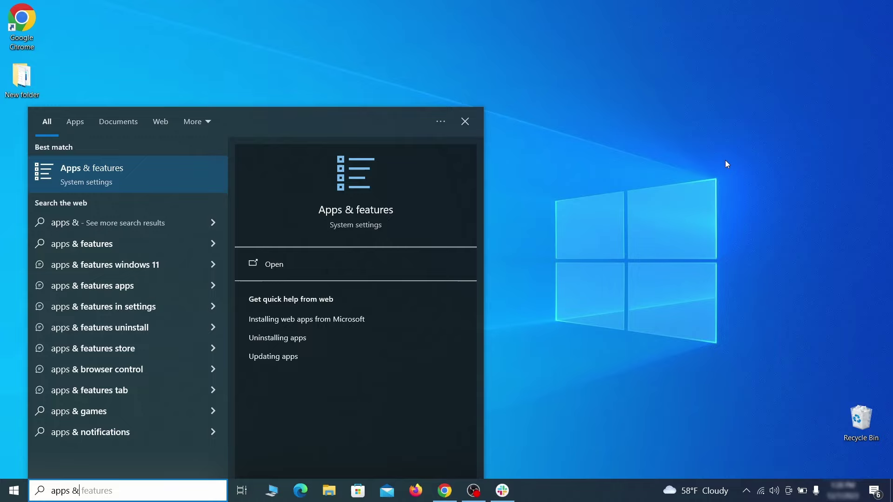
pyautogui.write(' features')
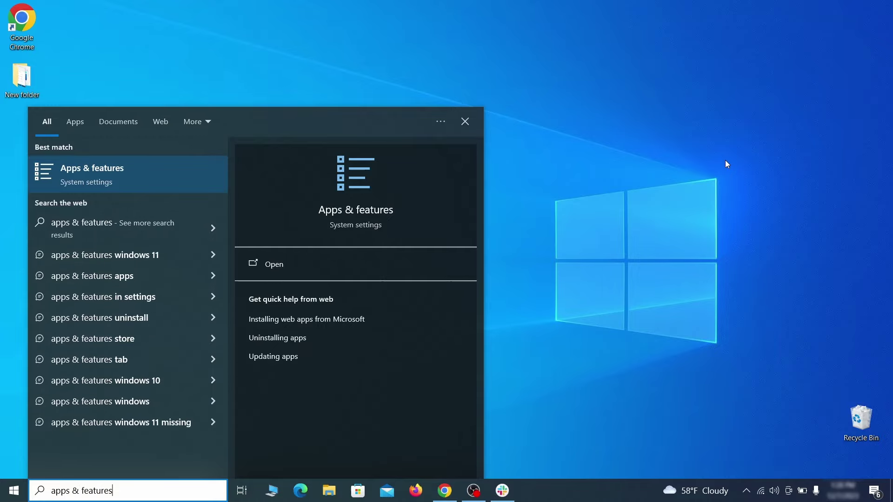
pyautogui.press('Return')
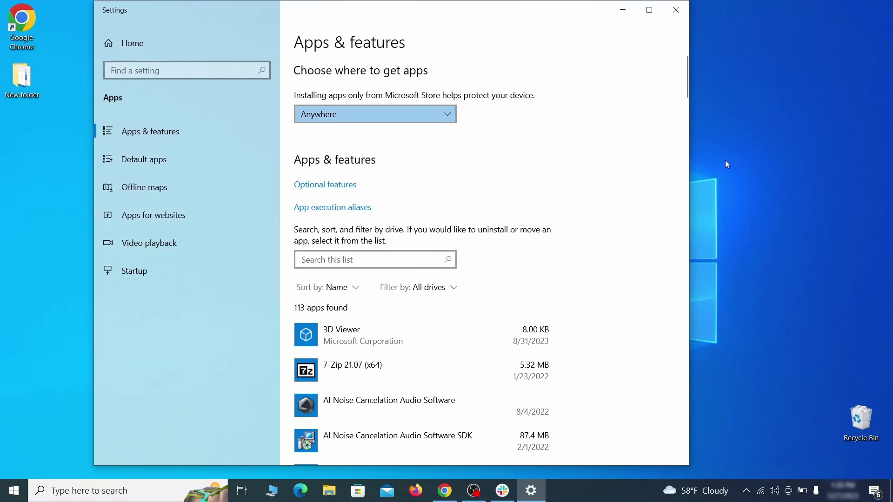
pyautogui.click(349, 287)
pyautogui.click(343, 350)
pyautogui.scroll(-2, 516, 286)
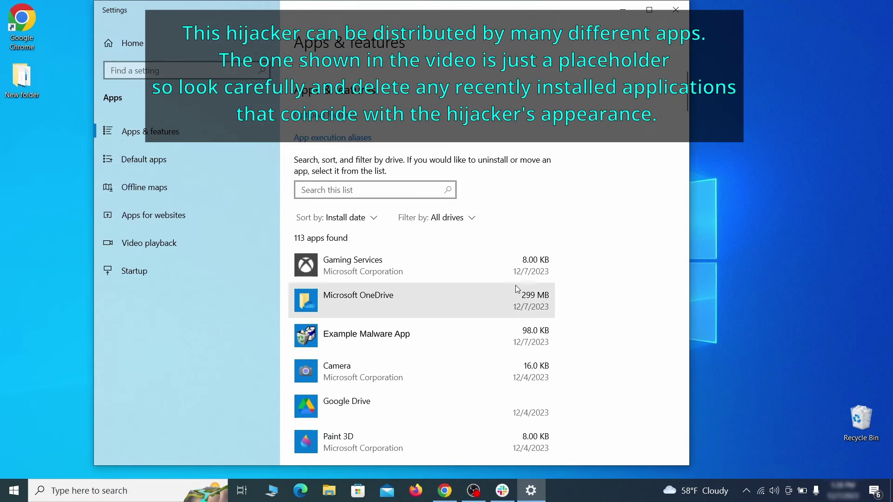
# Step: Uninstall Example Malware App, finish its uninstaller, and close Settings
pyautogui.click(455, 330)
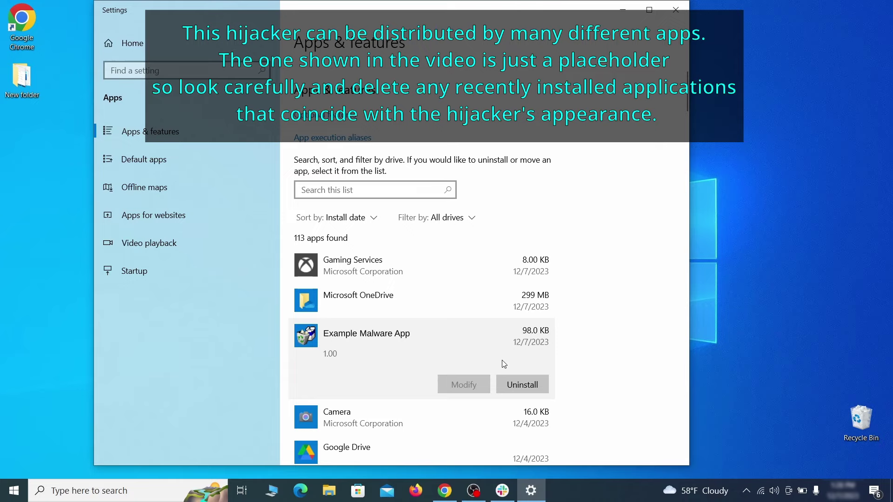
pyautogui.click(533, 384)
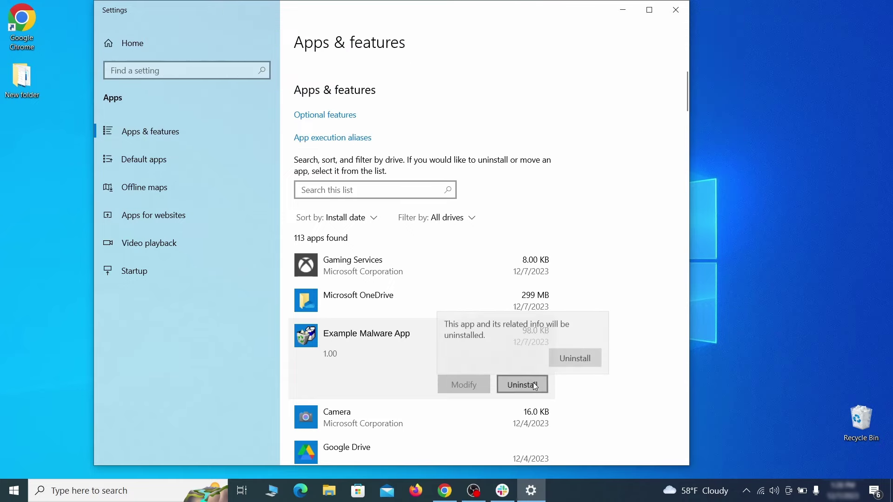
pyautogui.click(588, 362)
pyautogui.click(513, 350)
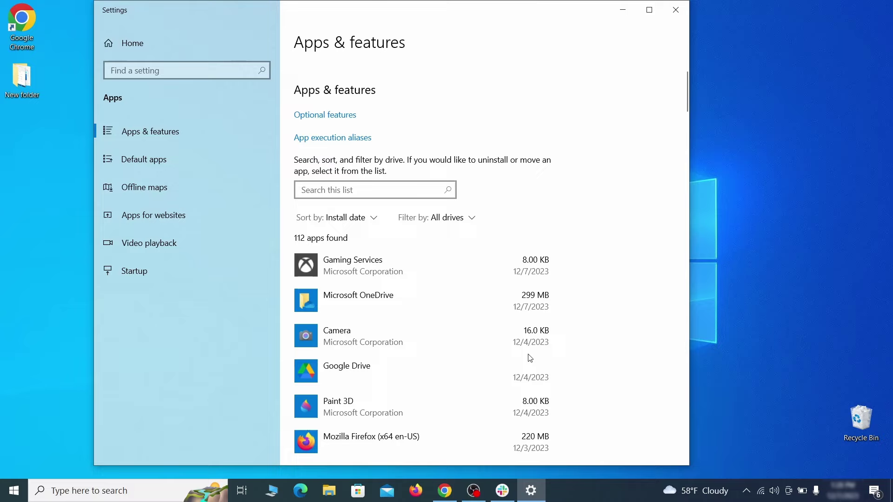
pyautogui.click(677, 10)
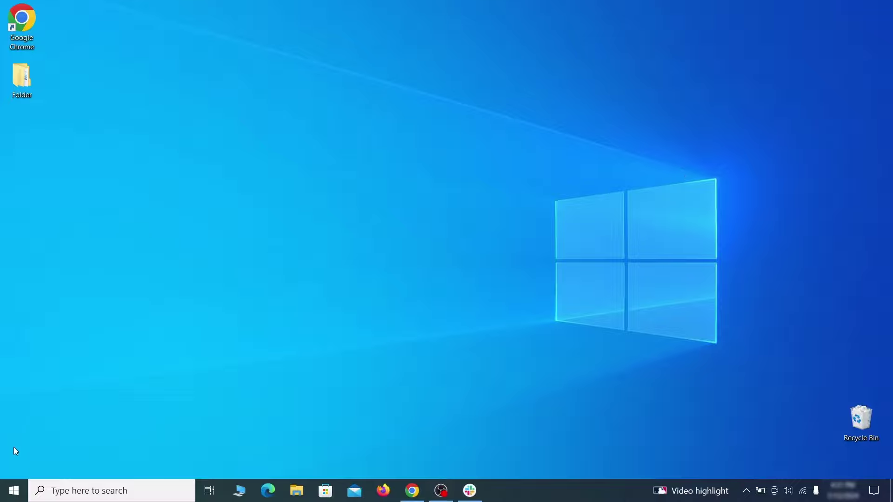
# Step: Turn on 'Show hidden files, folders, and drives' in File Explorer Options' View settings and apply it
pyautogui.click(20, 492)
pyautogui.write('folder options')
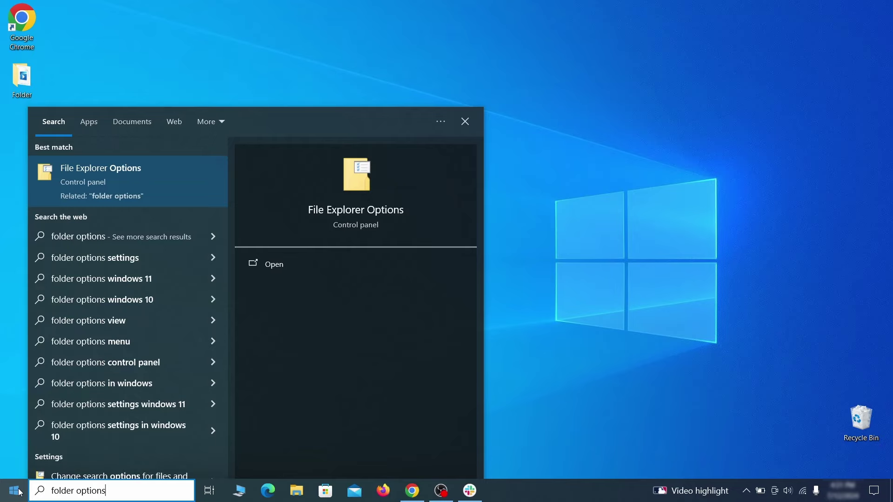
pyautogui.press('Return')
pyautogui.click(174, 113)
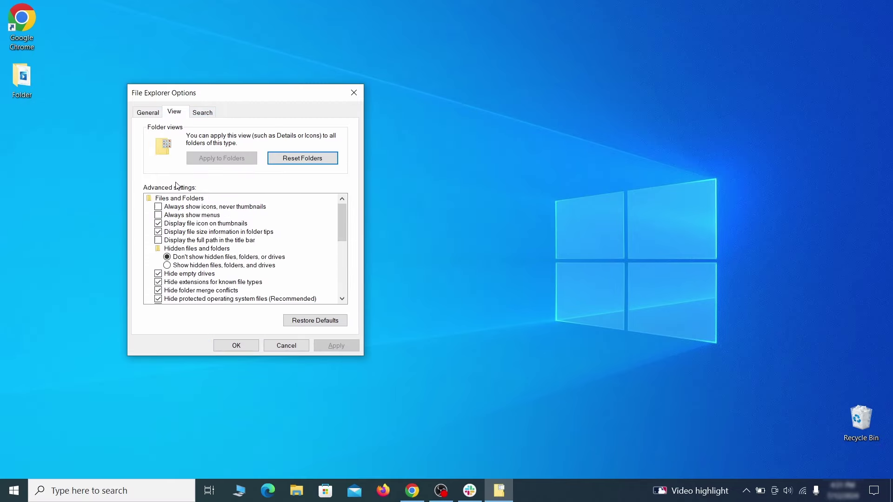
pyautogui.click(168, 266)
pyautogui.click(337, 347)
pyautogui.click(236, 346)
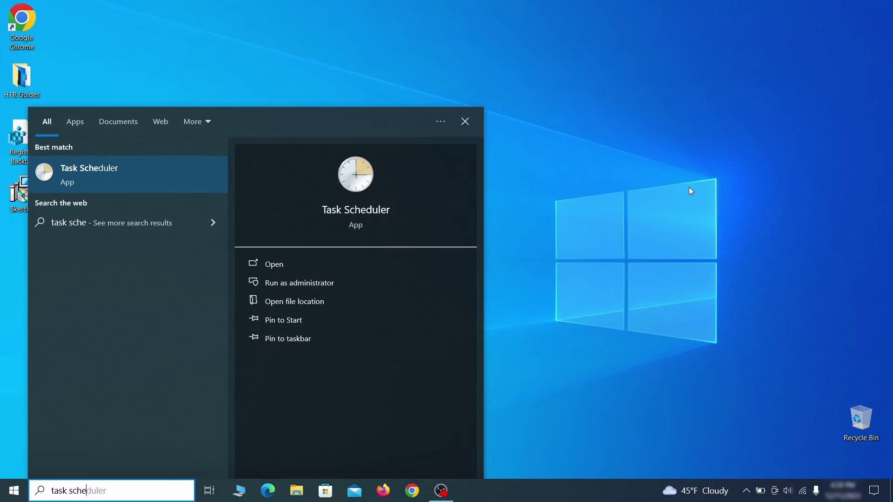
# Step: Inspect the Example Malware App task's trigger and action in the Task Scheduler Library
pyautogui.write('er')
pyautogui.press('Return')
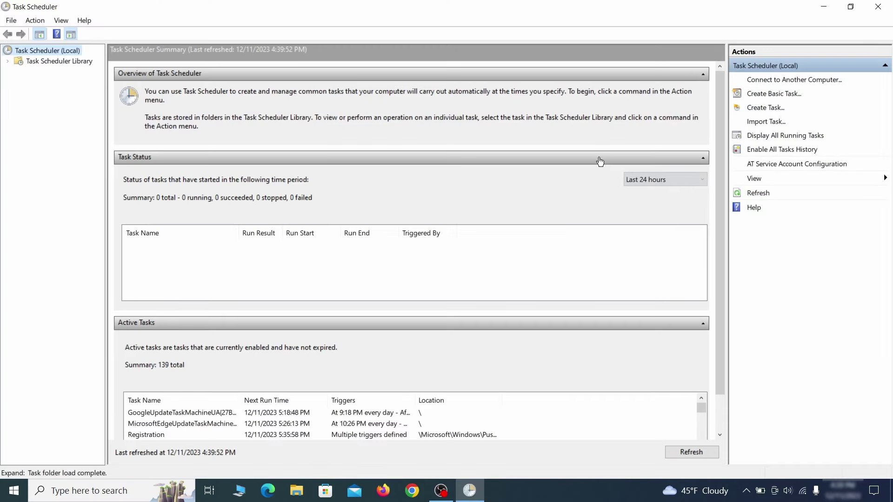
pyautogui.click(84, 61)
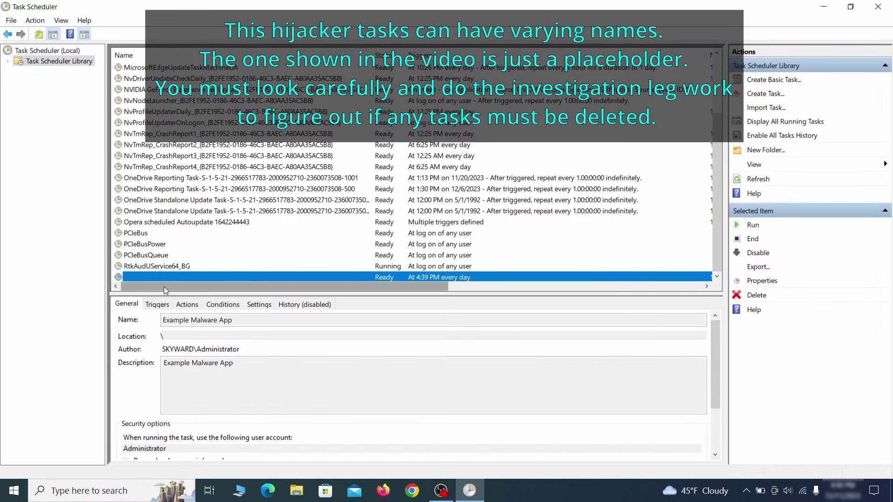
pyautogui.rightClick(257, 278)
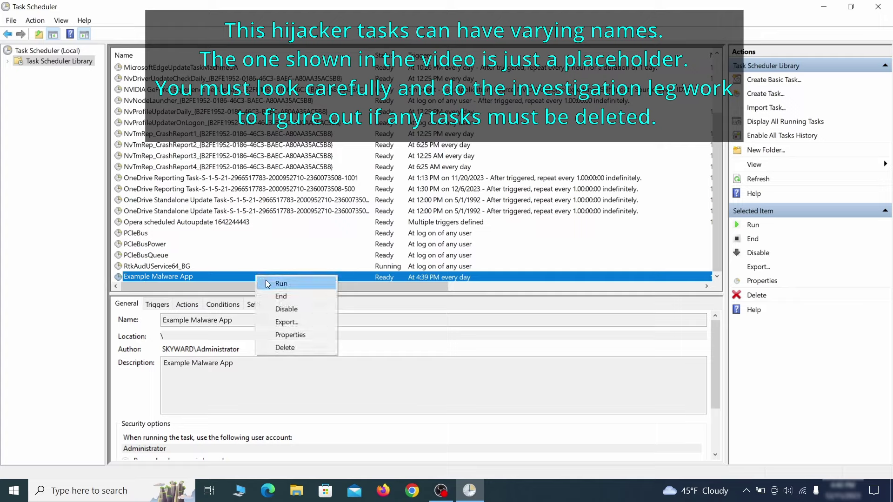
pyautogui.click(292, 336)
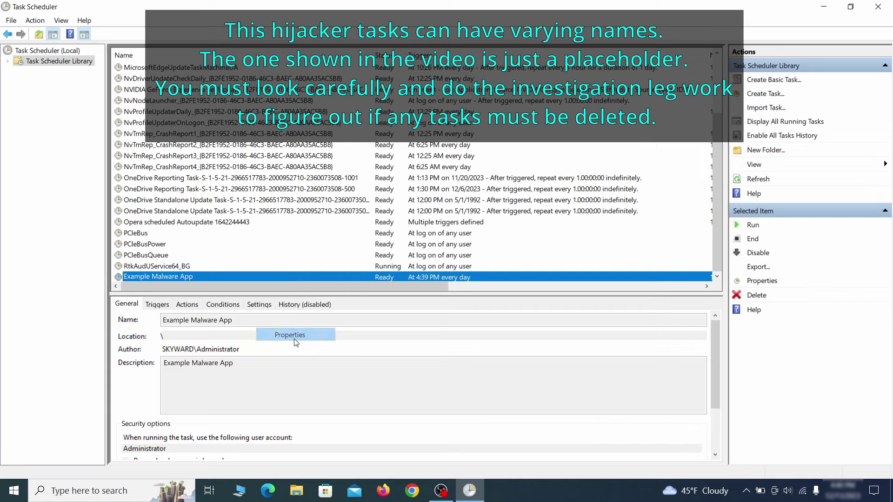
pyautogui.click(101, 77)
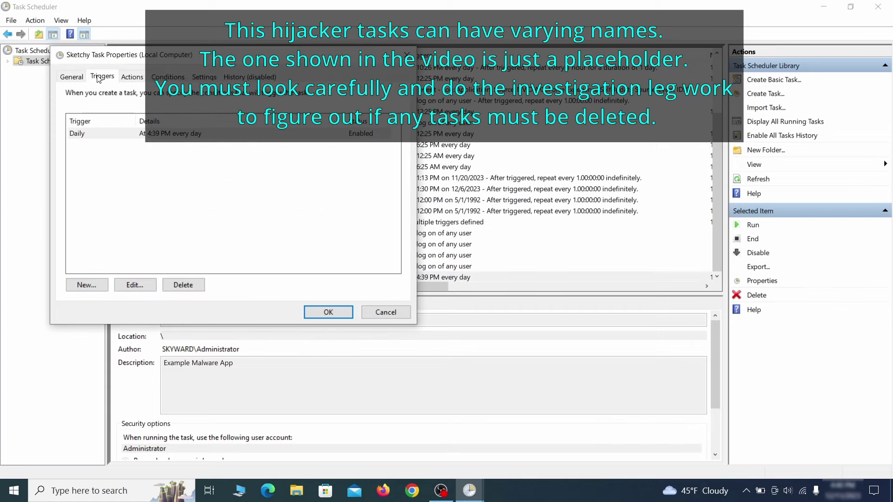
pyautogui.click(132, 77)
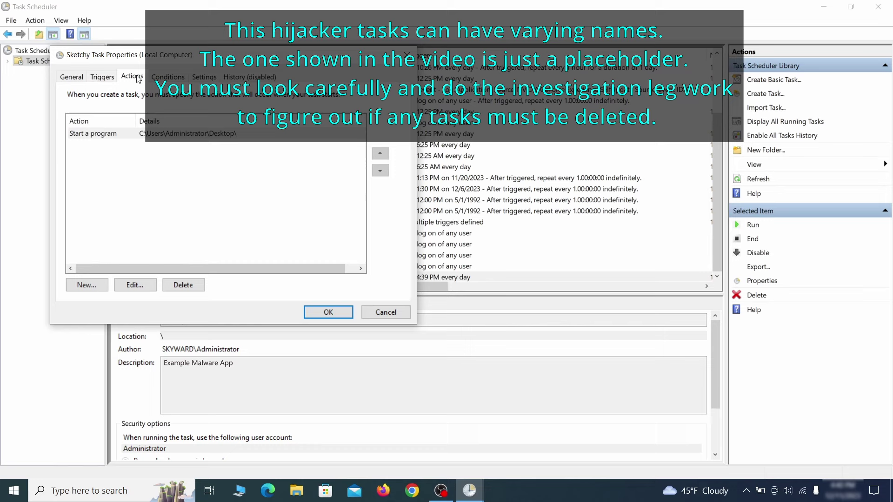
# Step: Delete the Example Malware App scheduled task
pyautogui.press('Escape')
pyautogui.rightClick(286, 276)
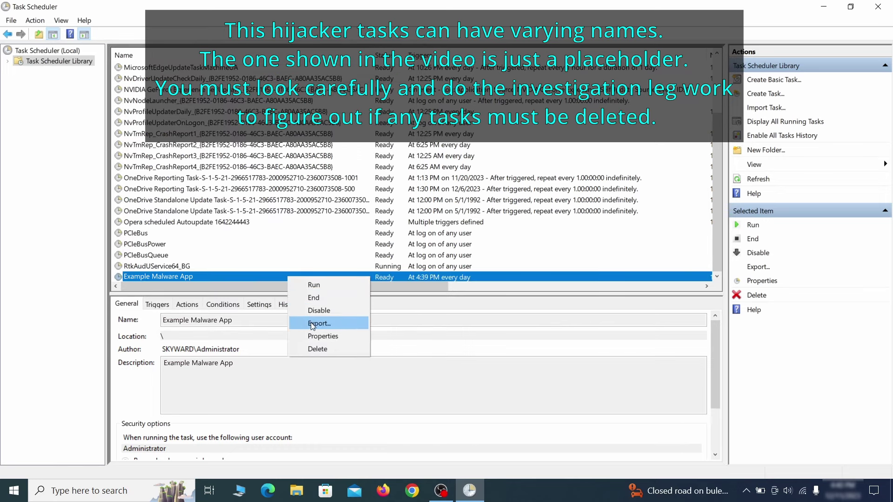
pyautogui.click(318, 349)
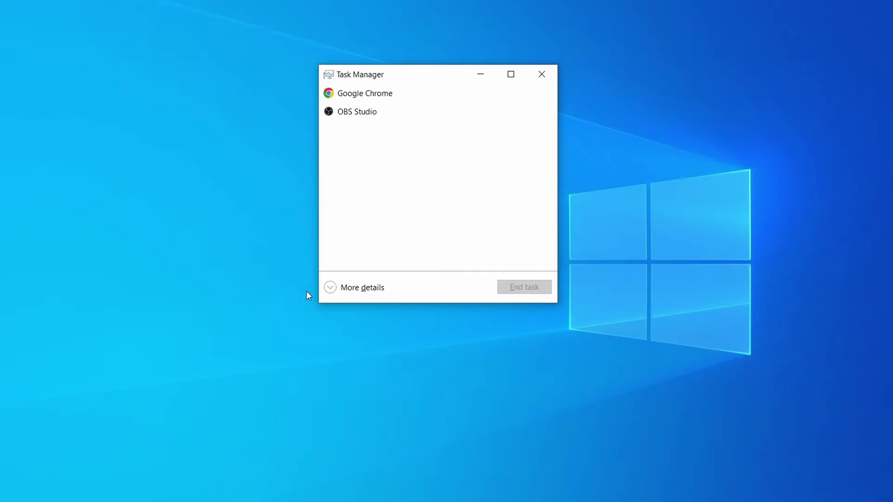
# Step: Sort Task Manager's detailed process list by CPU, then memory, and open Example Malware Process's file location
pyautogui.click(330, 288)
pyautogui.click(432, 108)
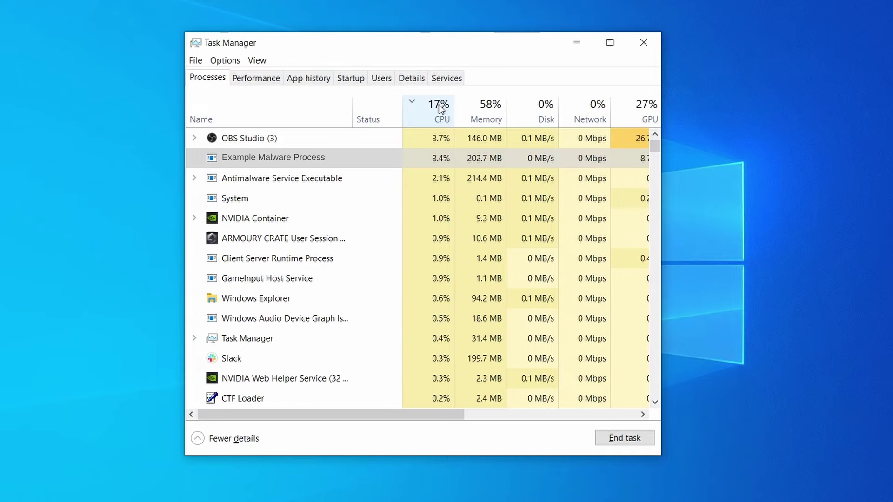
pyautogui.click(485, 109)
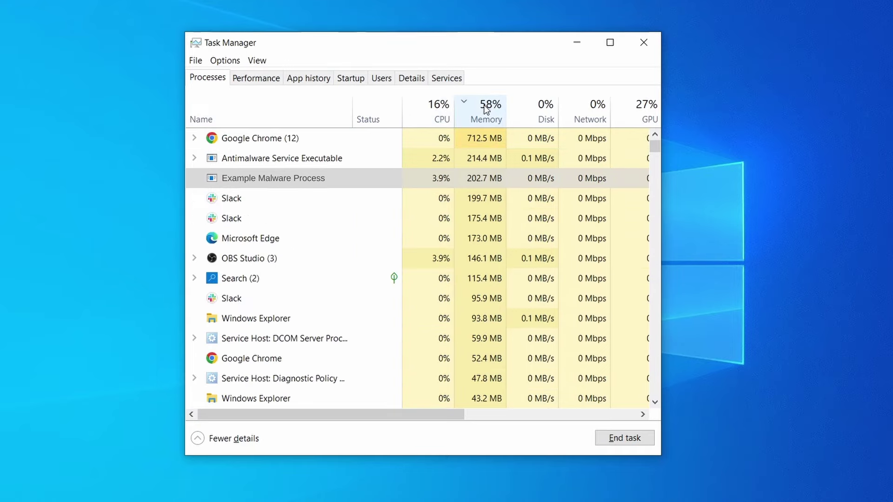
pyautogui.rightClick(426, 177)
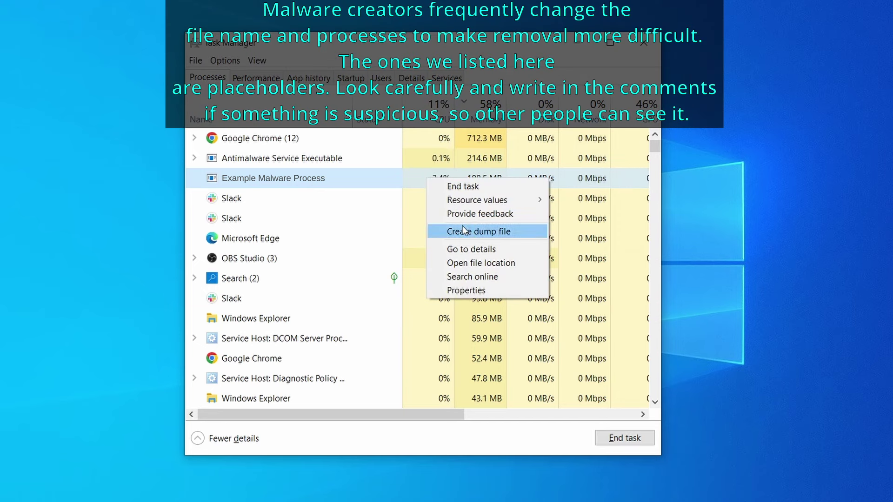
pyautogui.click(483, 264)
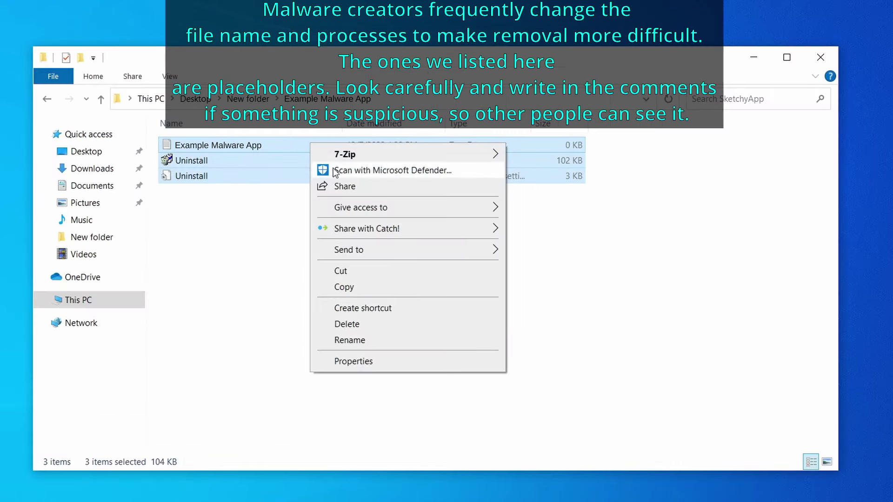
# Step: Delete the three Example Malware App files, then try deleting EXAMPLE_MALWARE_FOLDER from Program Files
pyautogui.click(388, 325)
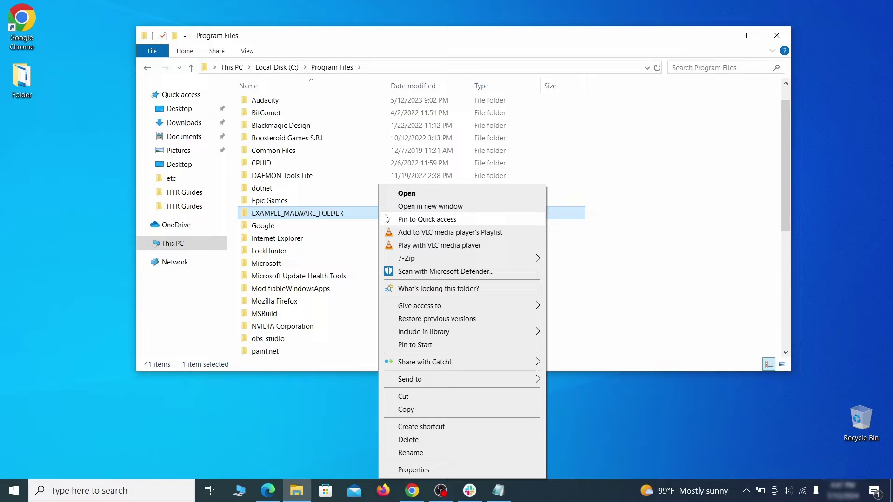
pyautogui.click(428, 440)
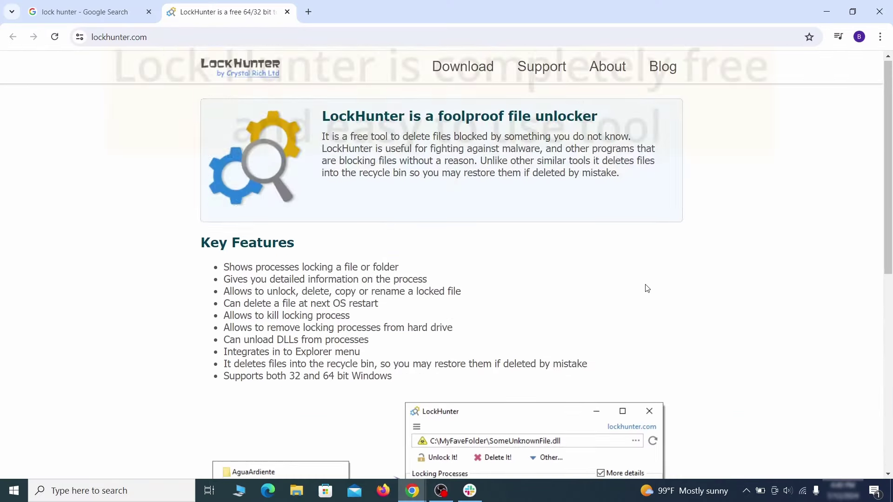
# Step: Download the LockHunter installer from lockhunter.com and run it through to Finish
pyautogui.scroll(-8, 481, 279)
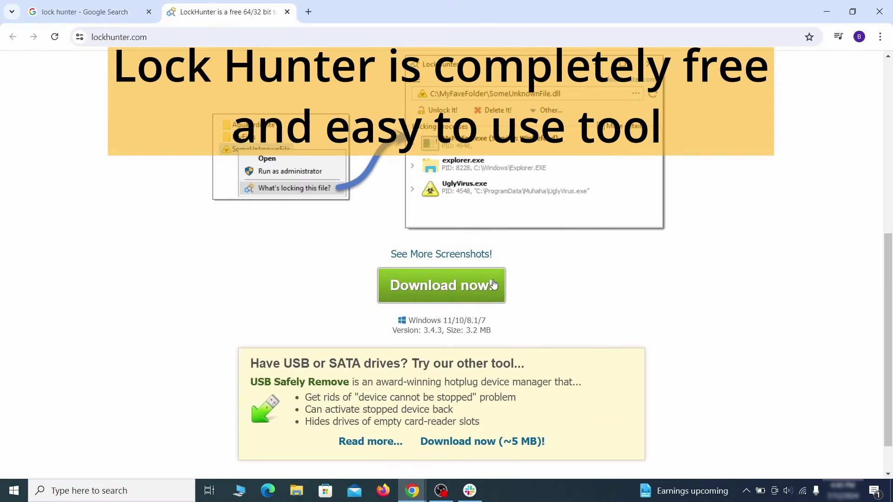
pyautogui.click(480, 283)
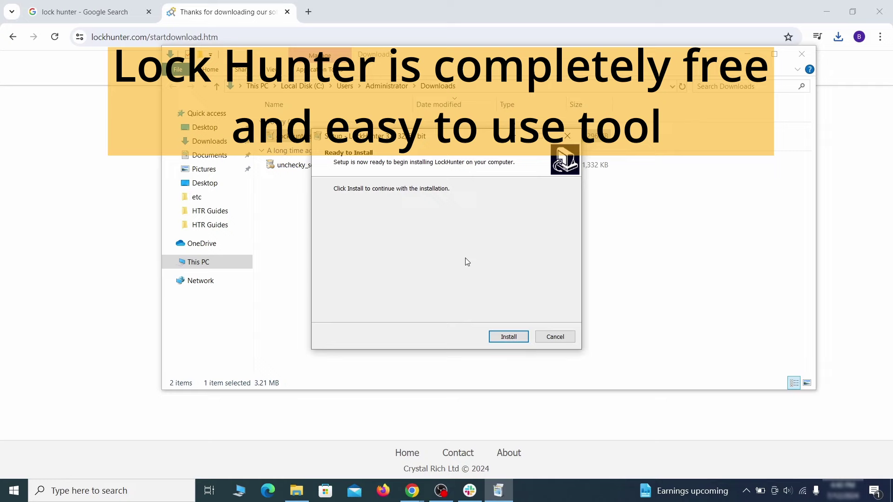
pyautogui.click(509, 337)
pyautogui.click(507, 337)
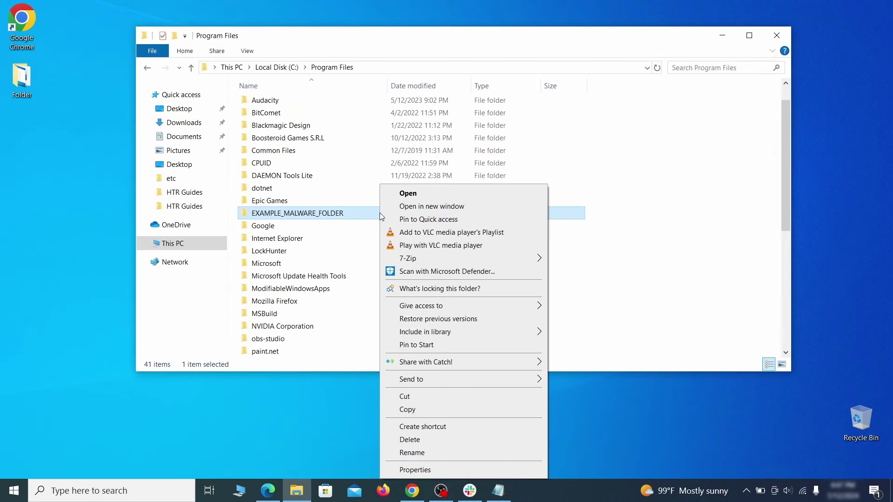
# Step: Use LockHunter's Delete It! to remove EXAMPLE_MALWARE_FOLDER despite notepad.exe's lock, then close LockHunter
pyautogui.click(434, 289)
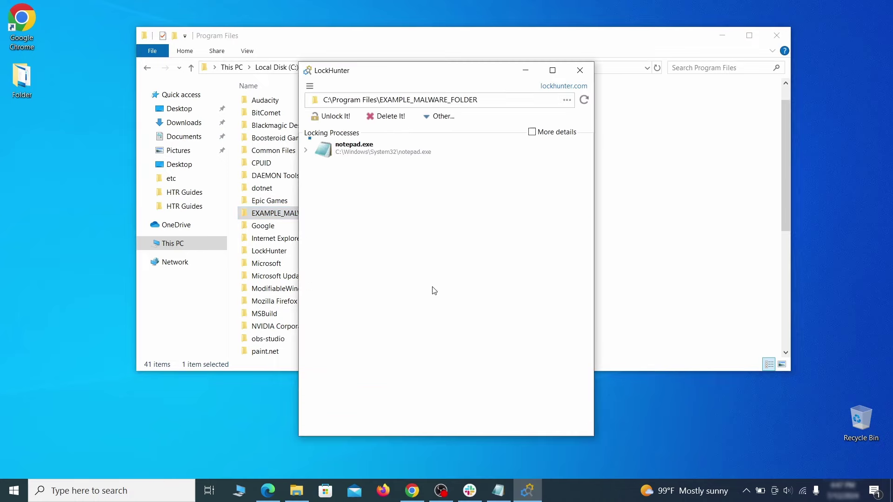
pyautogui.click(398, 120)
pyautogui.click(491, 291)
pyautogui.click(579, 71)
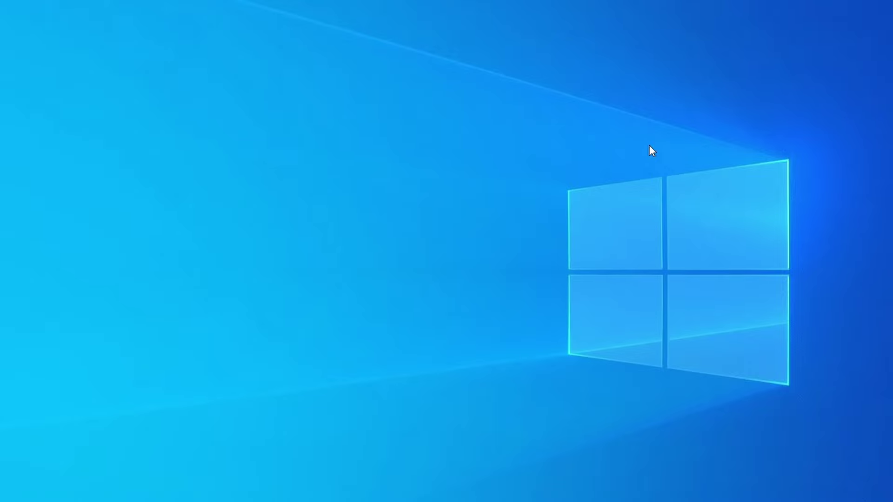
# Step: Open Task Manager with Ctrl+Shift+Esc, sort by CPU then memory, and scroll to Example Malware App
pyautogui.hotkey('ctrl', 'shift', 'Escape')
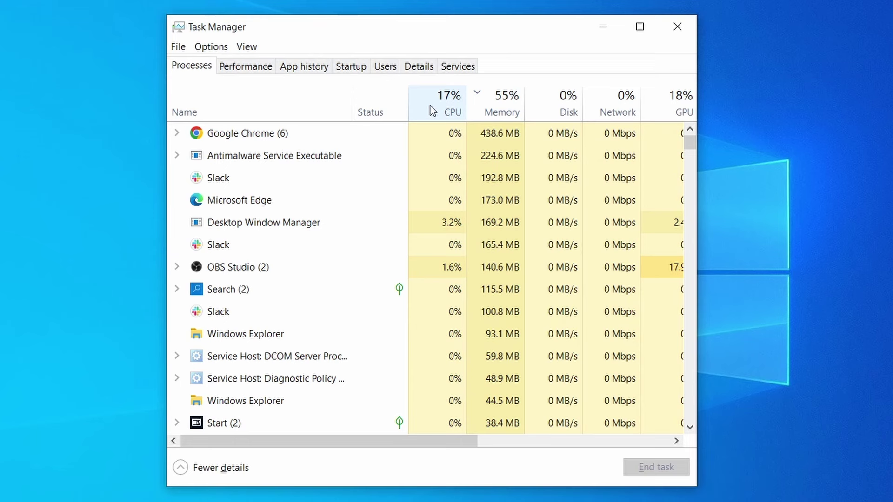
pyautogui.click(435, 109)
pyautogui.click(506, 102)
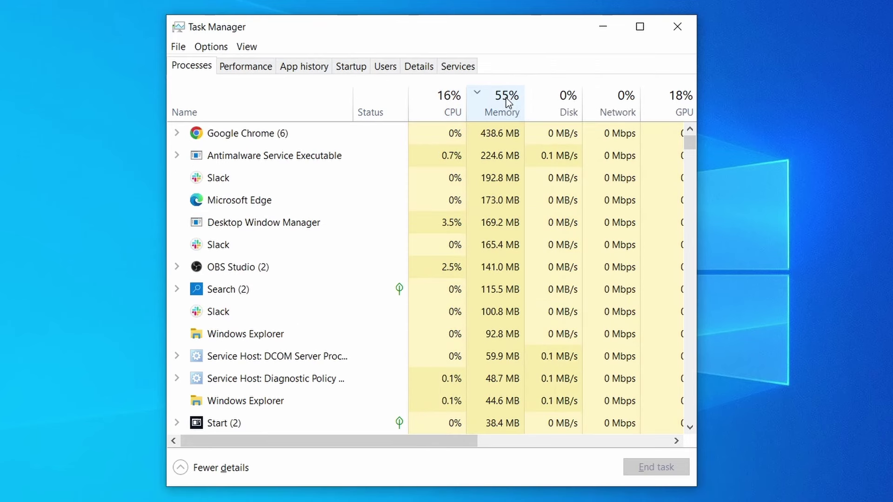
pyautogui.scroll(-2, 389, 312)
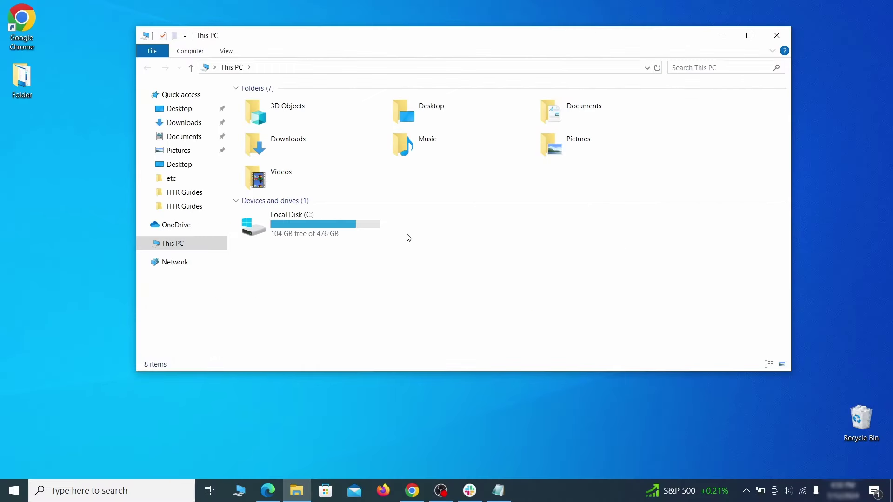
# Step: Browse to C:\Users\<user>\AppData\Roaming and select EXAMPLE_SUSPICIOUS_FOLDER
pyautogui.doubleClick(371, 230)
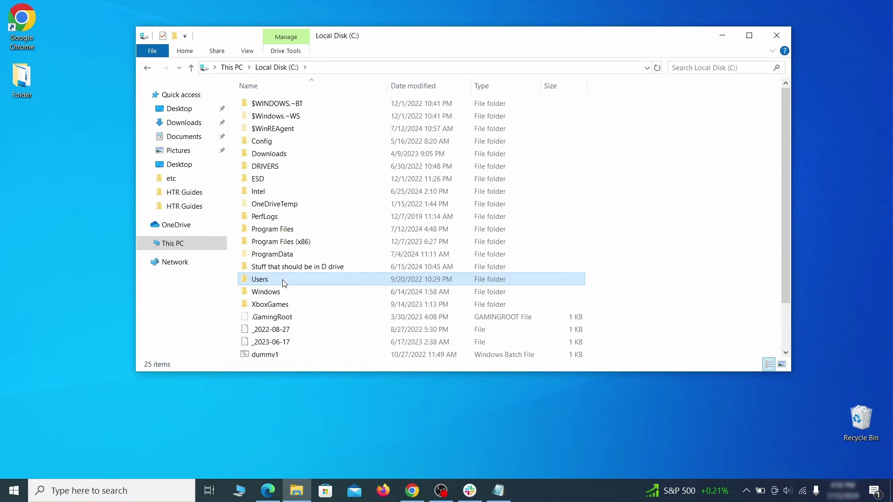
pyautogui.doubleClick(284, 281)
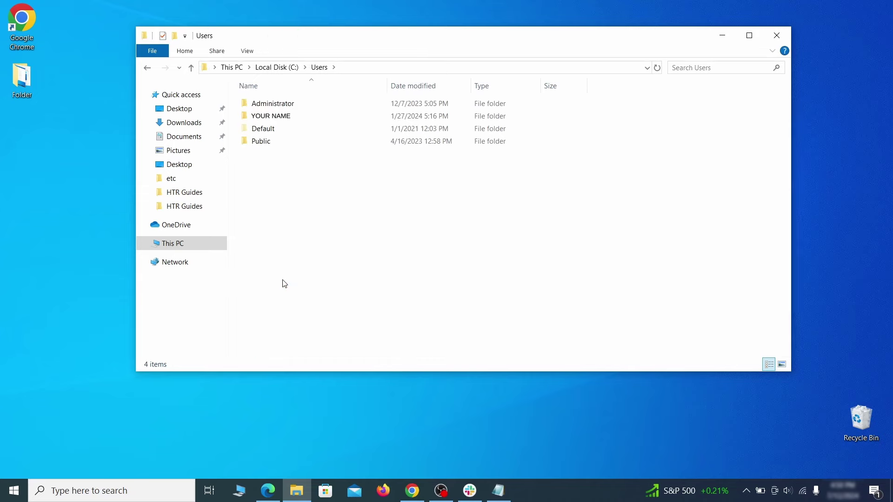
pyautogui.doubleClick(376, 117)
pyautogui.doubleClick(370, 166)
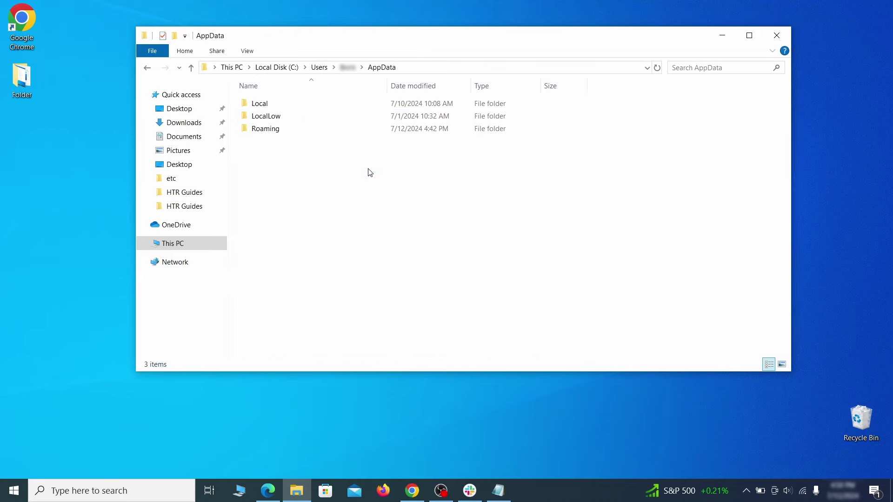
pyautogui.doubleClick(367, 130)
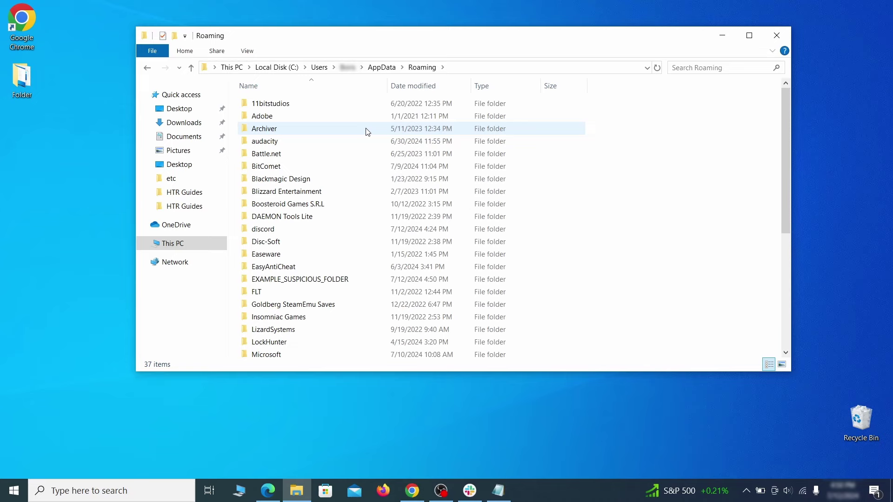
pyautogui.scroll(-2, 356, 168)
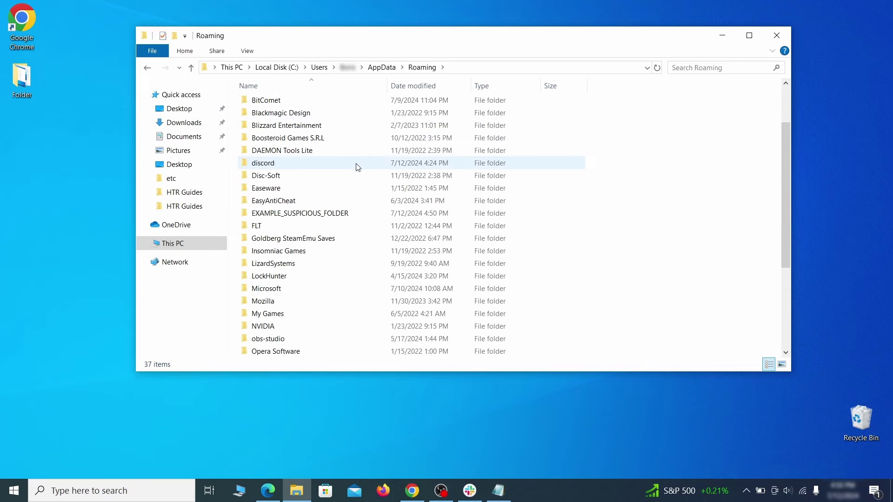
pyautogui.click(364, 213)
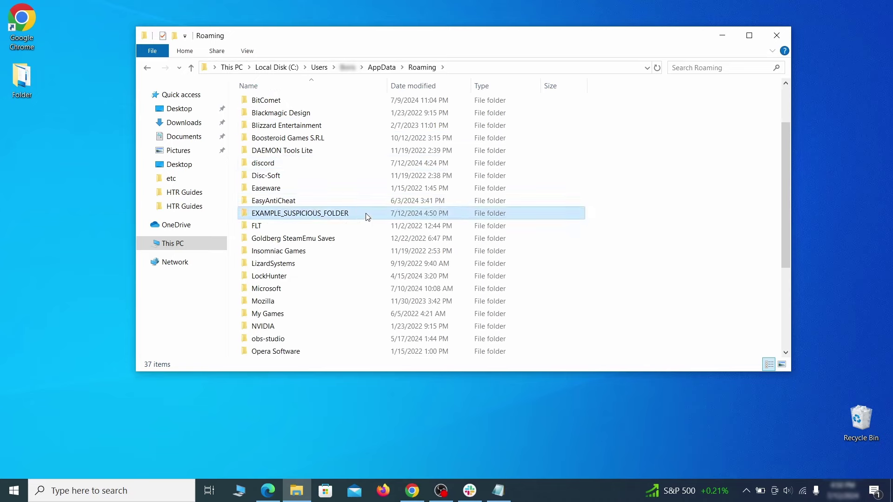
# Step: Try deleting EXAMPLE_SUSPICIOUS_FOLDER and dismiss the folder-in-use warning
pyautogui.rightClick(398, 215)
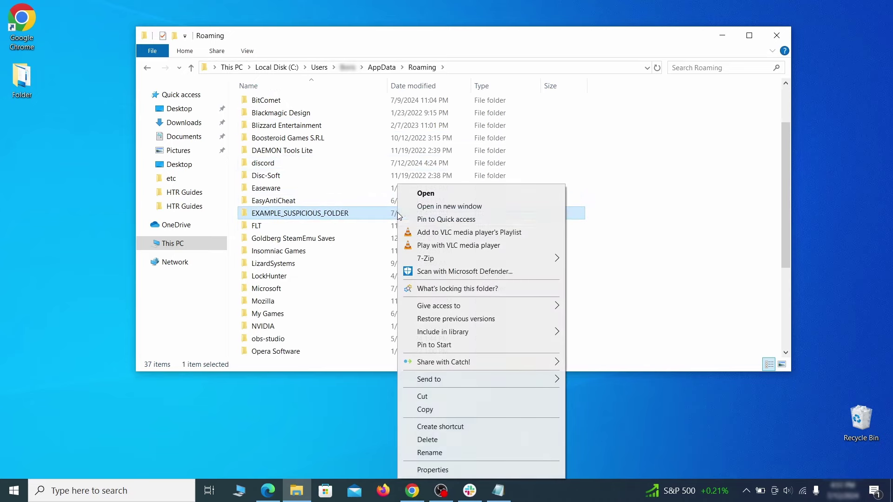
pyautogui.click(441, 442)
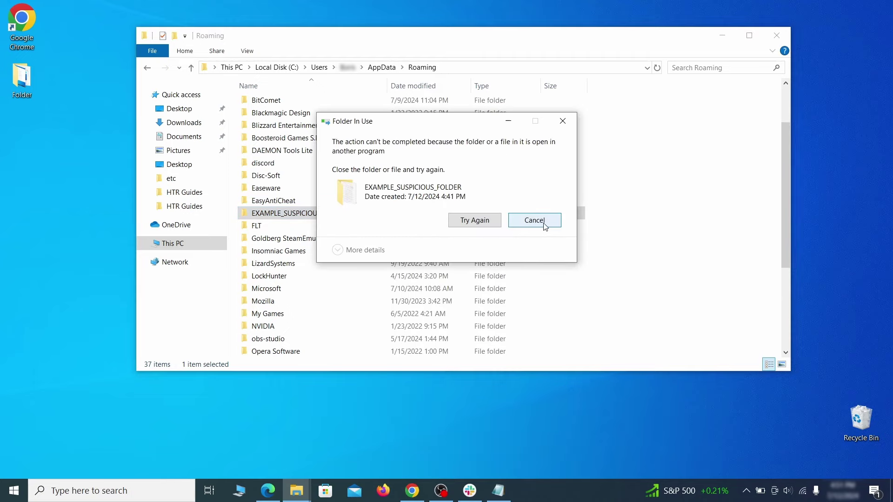
pyautogui.click(535, 221)
# Step: Delete EXAMPLE_SUSPICIOUS_FOLDER with LockHunter's Delete It!, confirming Yes
pyautogui.rightClick(380, 213)
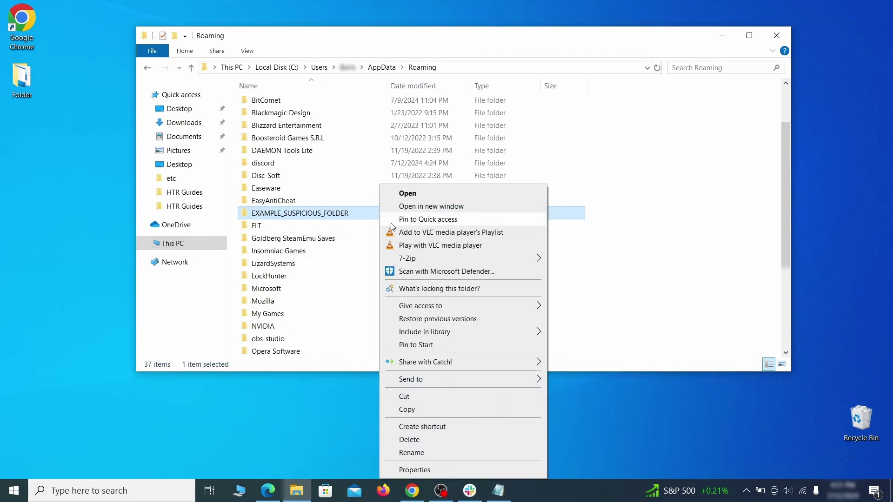
pyautogui.click(428, 290)
pyautogui.click(400, 117)
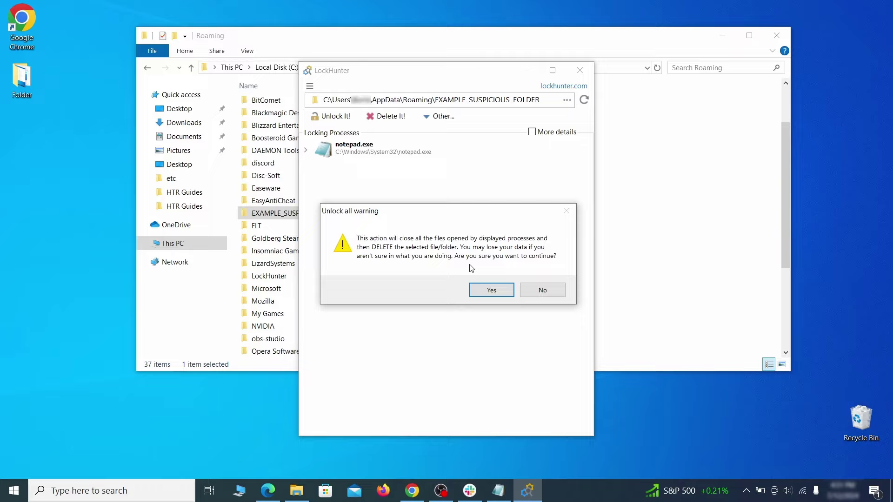
pyautogui.click(486, 291)
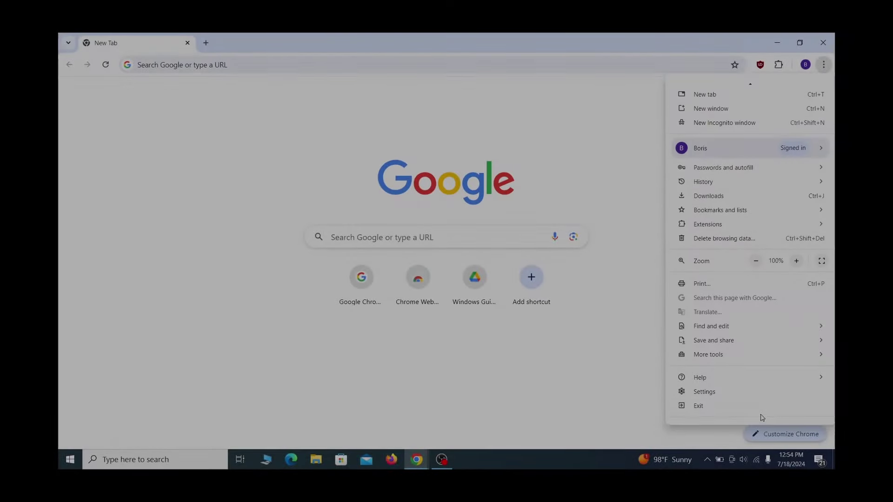
# Step: Open Chrome's 'Managed by your organization' page at chrome://management
pyautogui.click(738, 413)
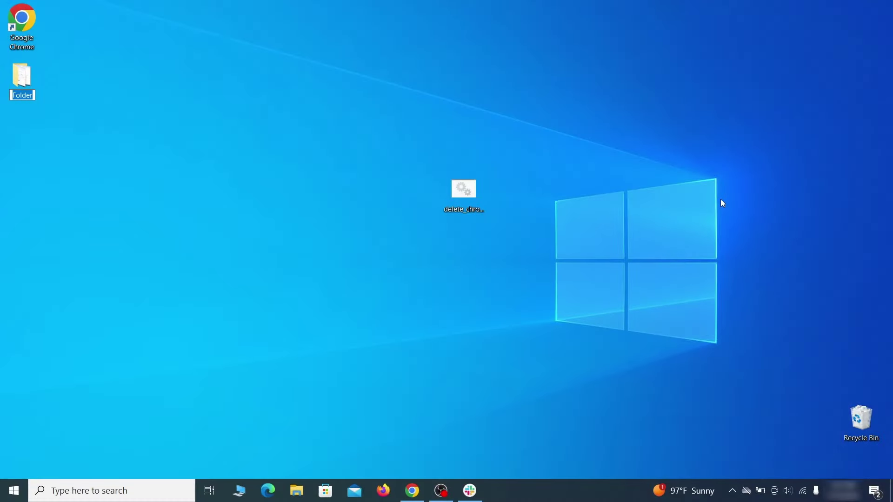
# Step: Launch the Local Group Policy Editor by searching 'edit group policy'
pyautogui.press('super')
pyautogui.write('edit group policy')
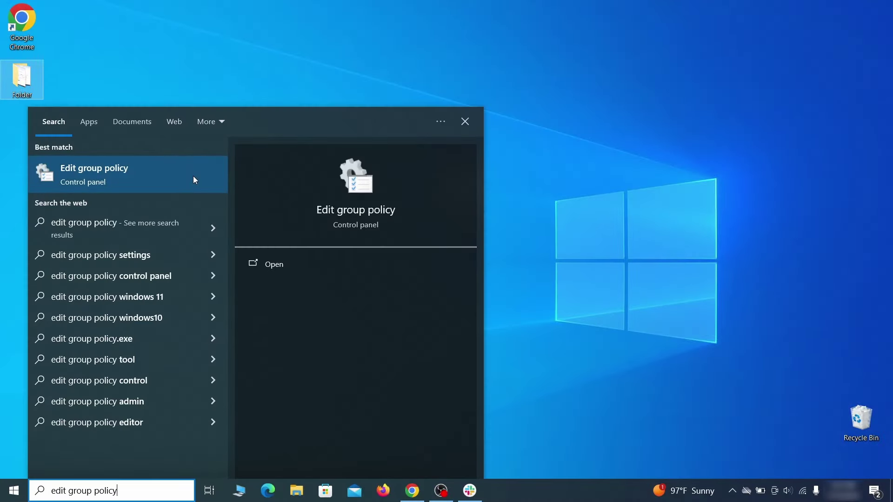
pyautogui.click(120, 173)
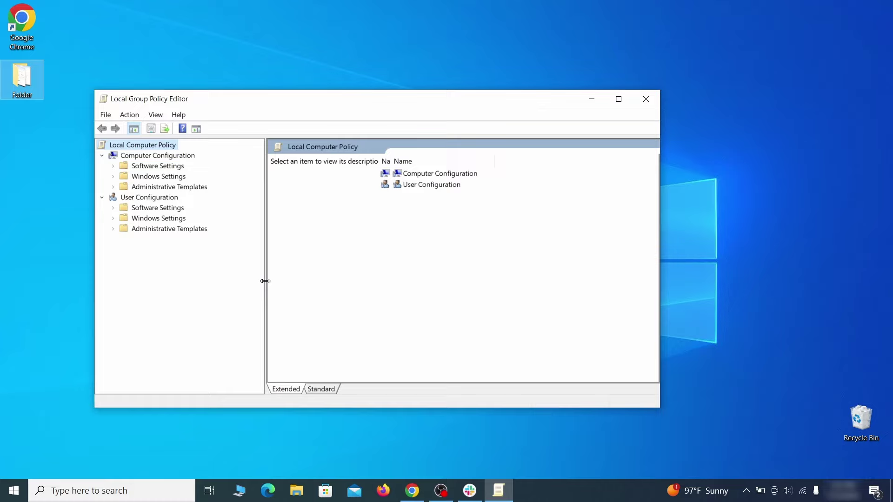
# Step: Remove the chrome template from Computer Configuration's Administrative Templates, then close the editor
pyautogui.click(137, 156)
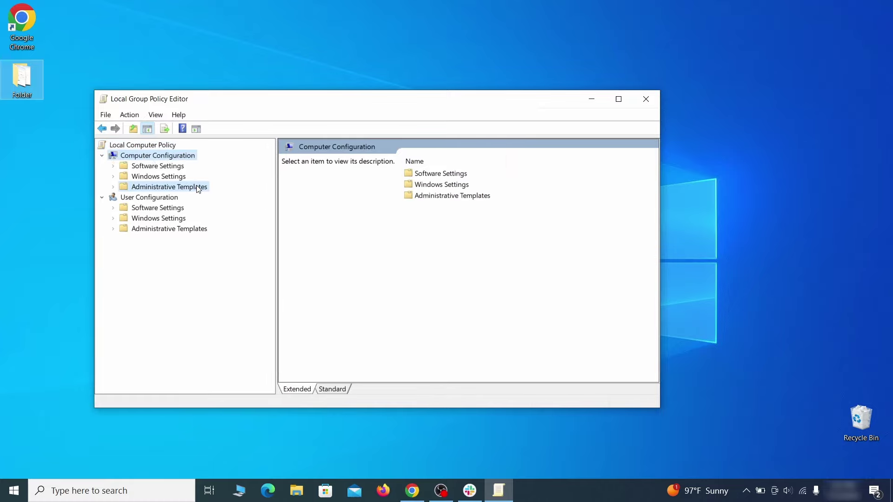
pyautogui.click(198, 188)
pyautogui.rightClick(197, 187)
pyautogui.click(298, 193)
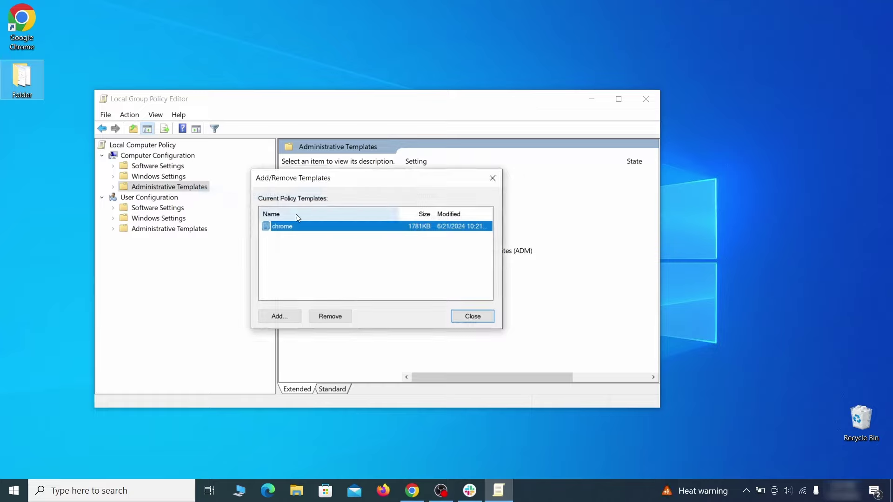
pyautogui.click(339, 314)
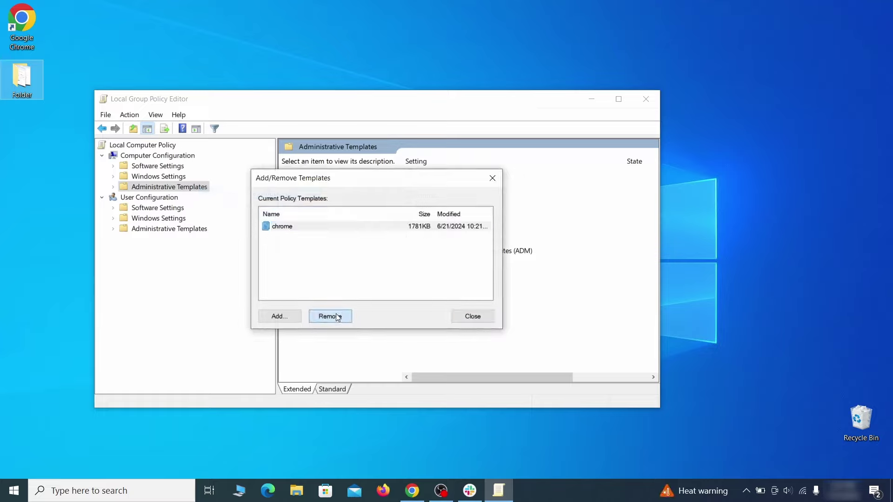
pyautogui.click(472, 316)
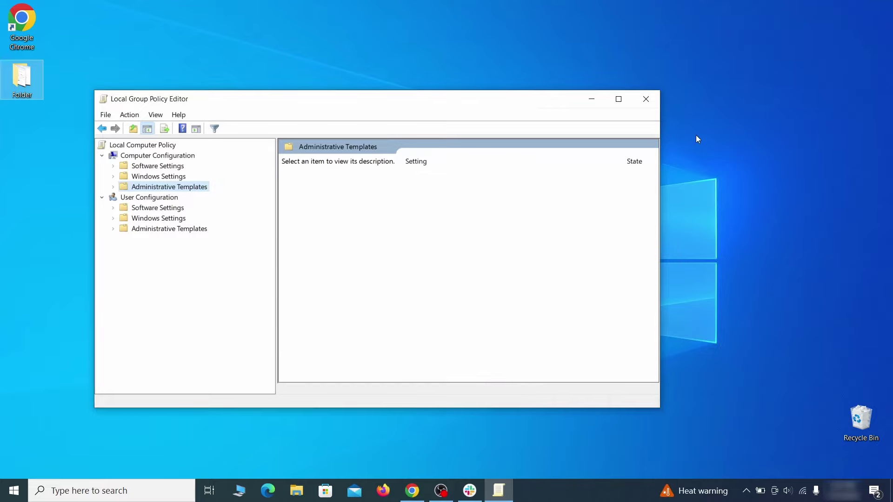
pyautogui.click(646, 99)
# Step: Restart Windows from the Start menu's Power options
pyautogui.click(14, 491)
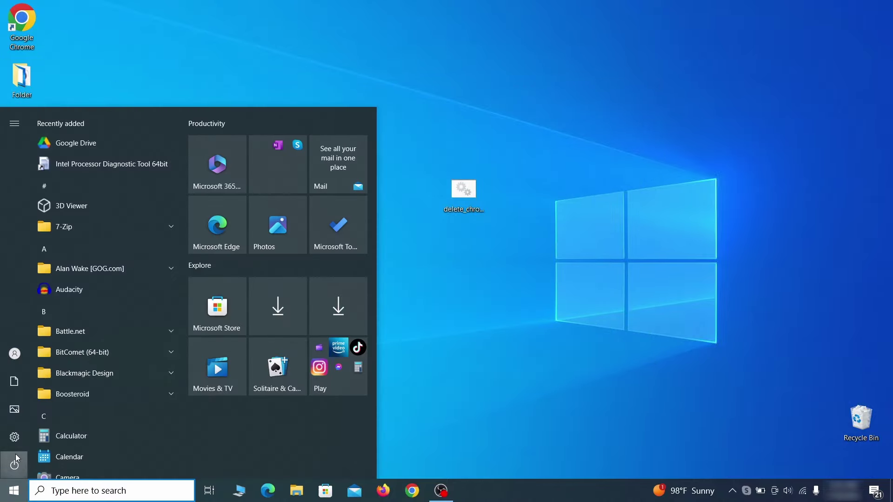
pyautogui.click(14, 465)
pyautogui.click(77, 433)
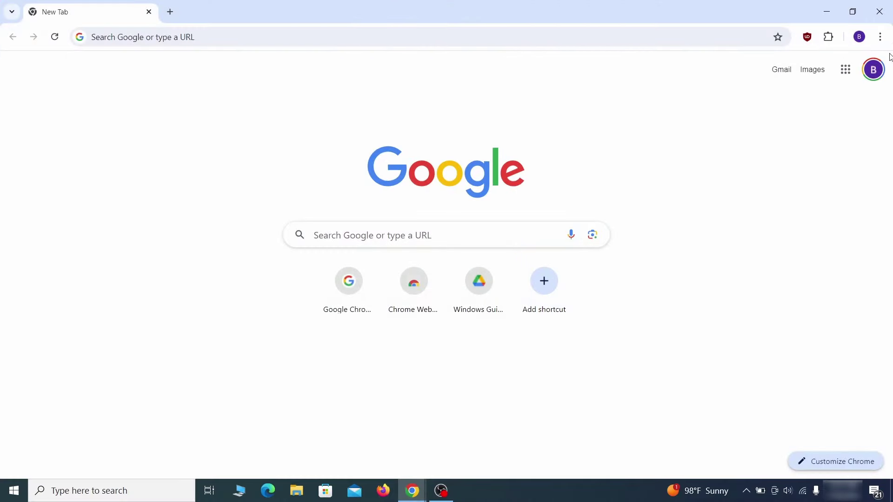
pyautogui.click(878, 39)
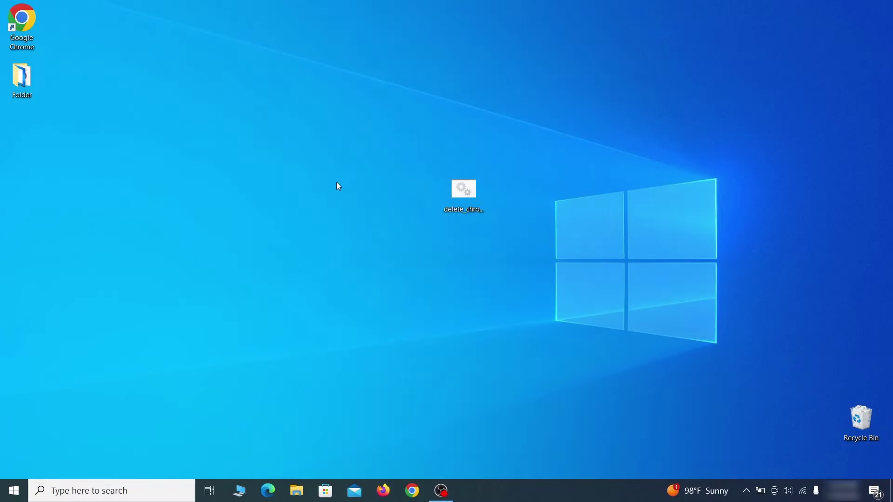
# Step: Open Registry Editor at BCD00000000\Objects\{b2721d73-1db4-4c62-bf78-c548a880142d}\Elements\12000004
pyautogui.write('reg')
pyautogui.press('Return')
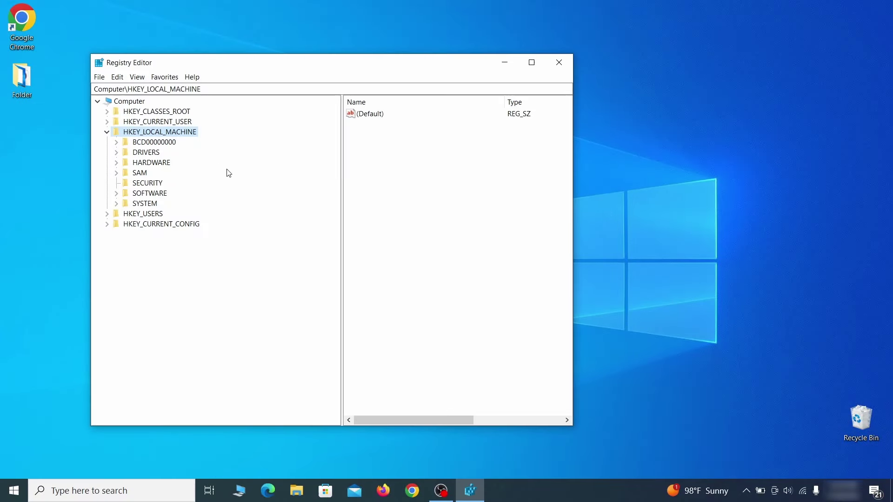
pyautogui.click(116, 142)
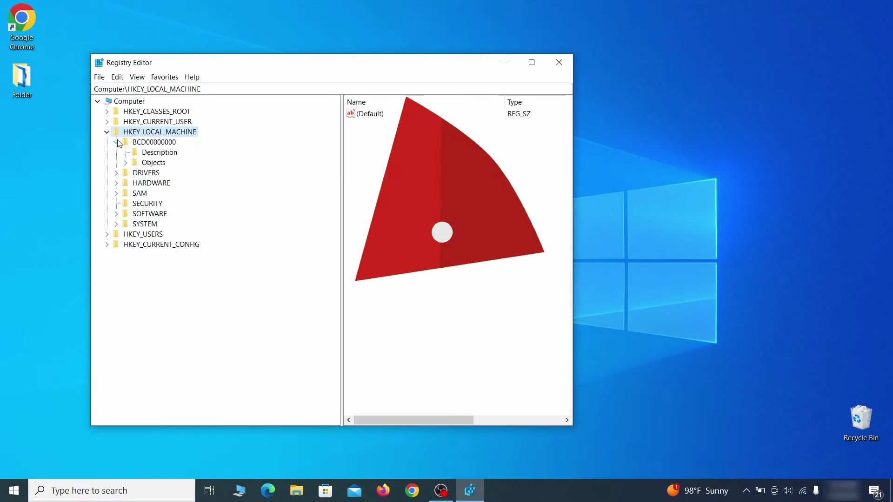
pyautogui.click(125, 162)
pyautogui.click(135, 264)
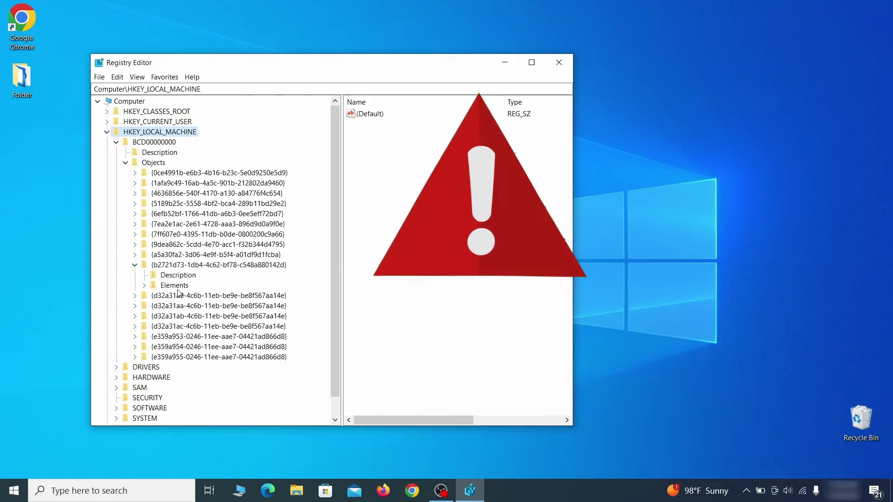
pyautogui.click(144, 286)
pyautogui.click(185, 316)
# Step: Start deleting key 12000004 but answer No so it stays intact
pyautogui.rightClick(187, 314)
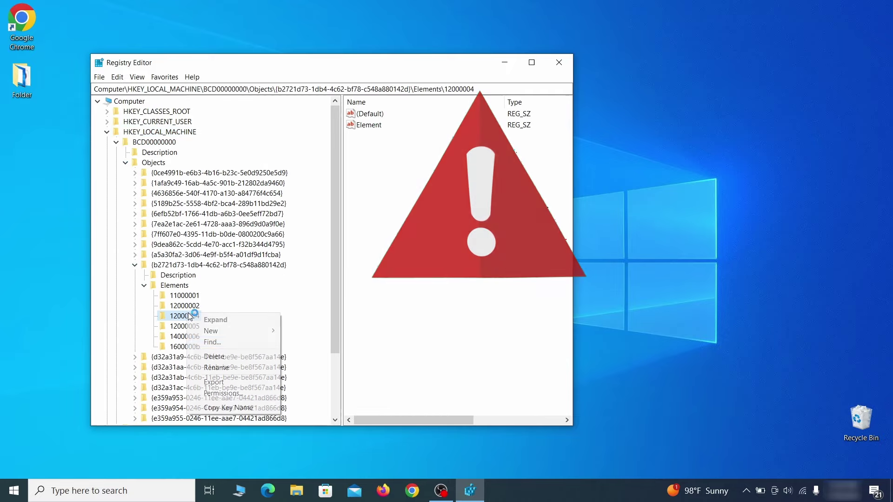
pyautogui.click(232, 357)
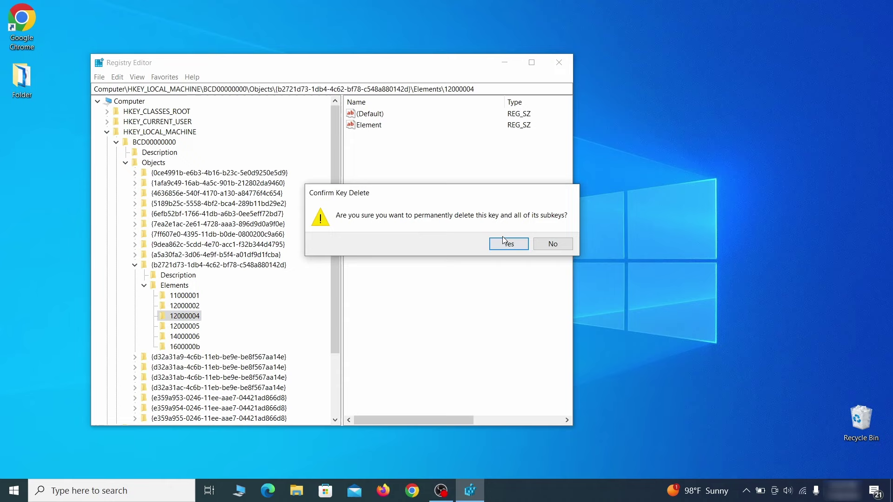
pyautogui.click(563, 245)
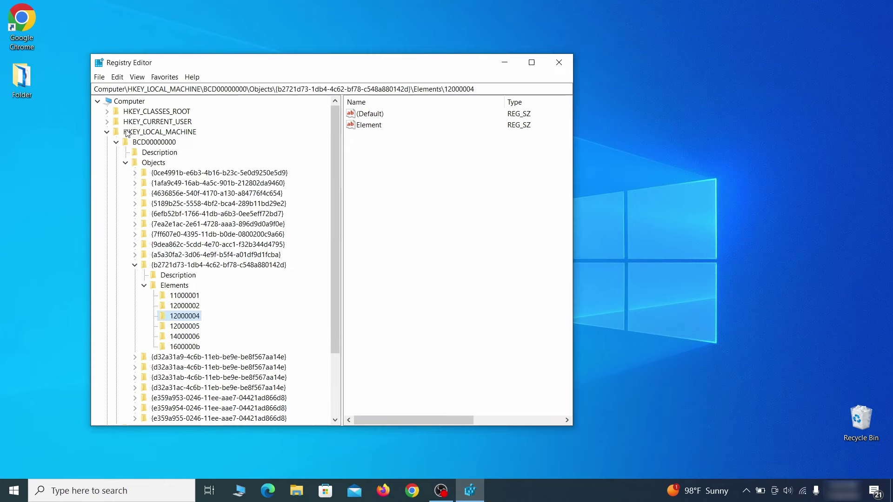
# Step: Export the registry as 'Registry Backup 1' on the desktop, then select it for import
pyautogui.scroll(-3, 146, 358)
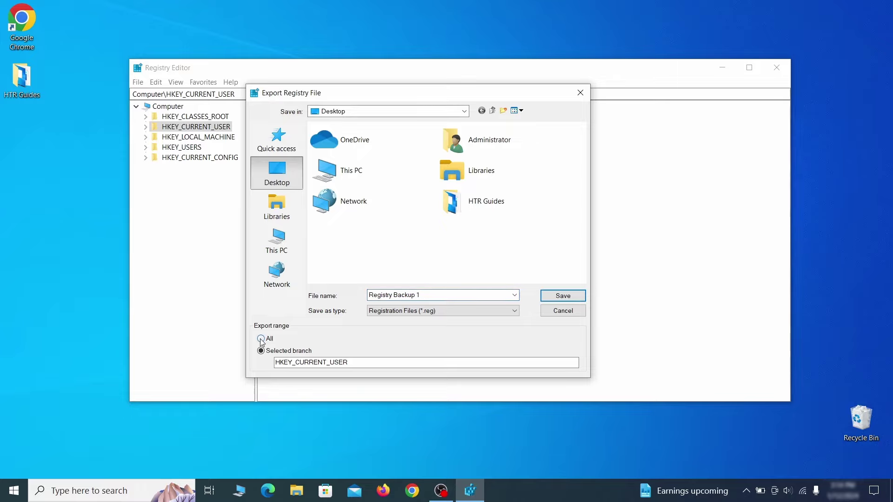
pyautogui.press('Return')
pyautogui.click(137, 83)
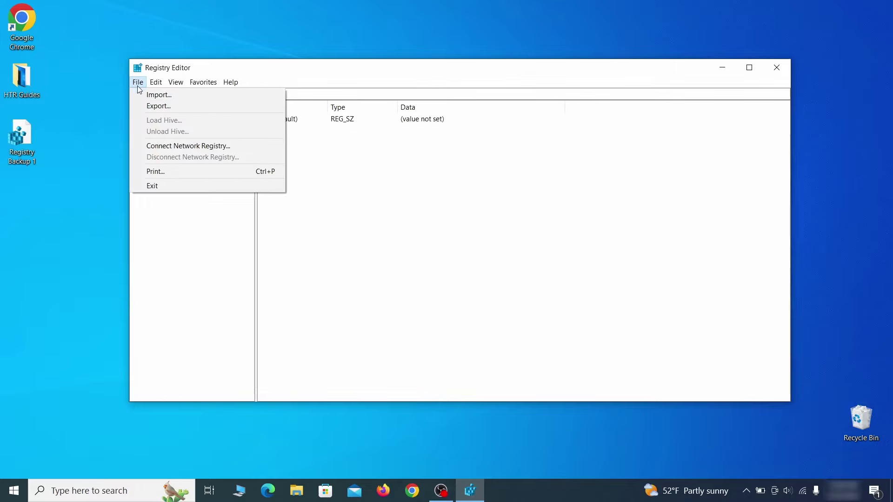
pyautogui.click(193, 95)
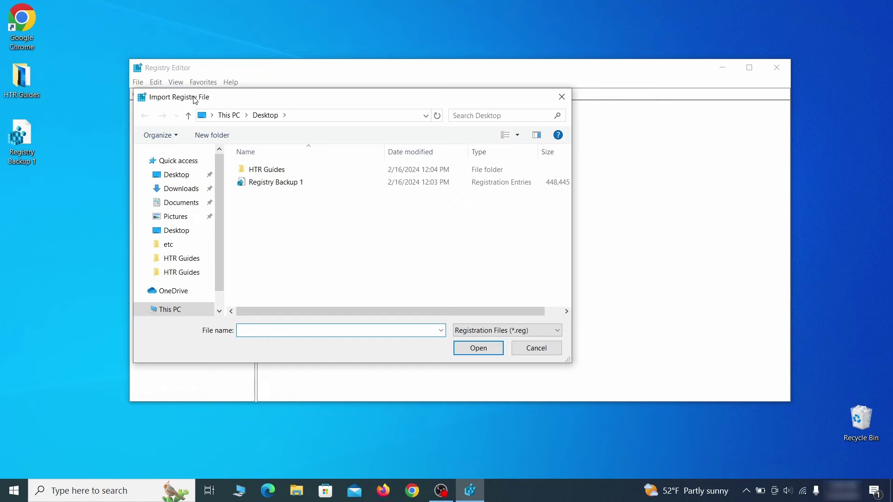
pyautogui.click(310, 187)
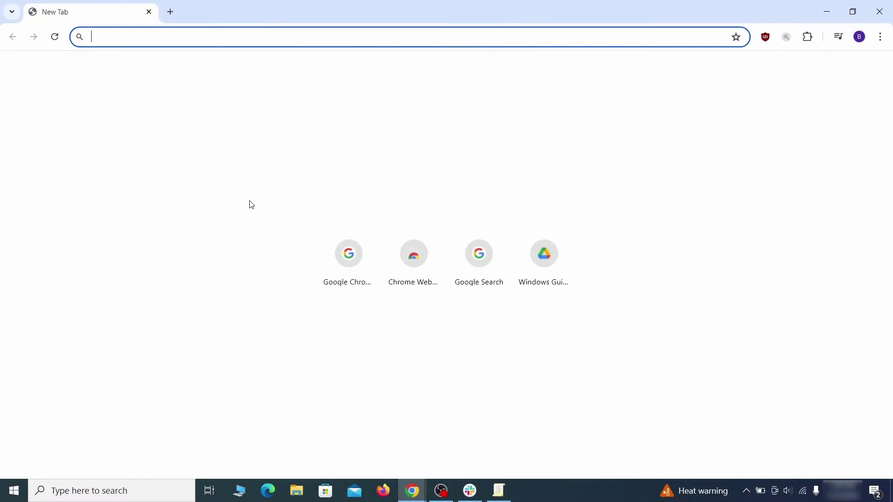
# Step: Copy the rogue HomepageLocation value from chrome://policy into a Notepad note
pyautogui.write('chrome://policy')
pyautogui.press('Return')
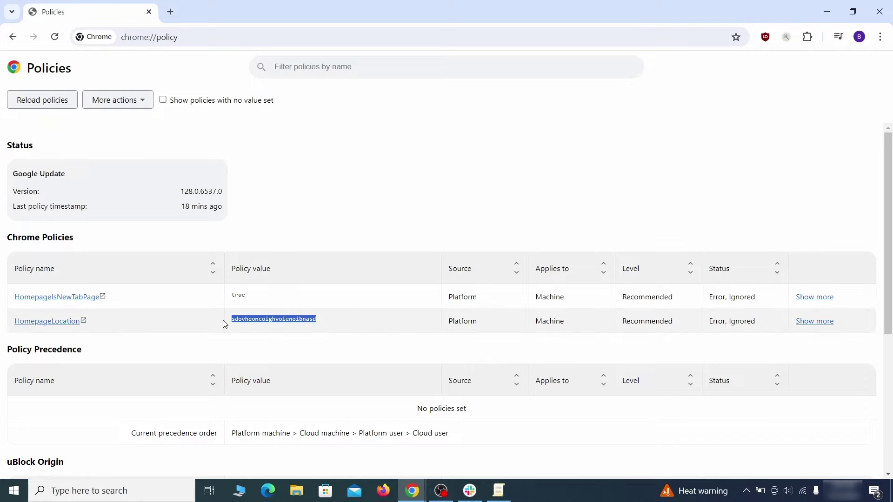
pyautogui.rightClick(254, 319)
pyautogui.click(270, 331)
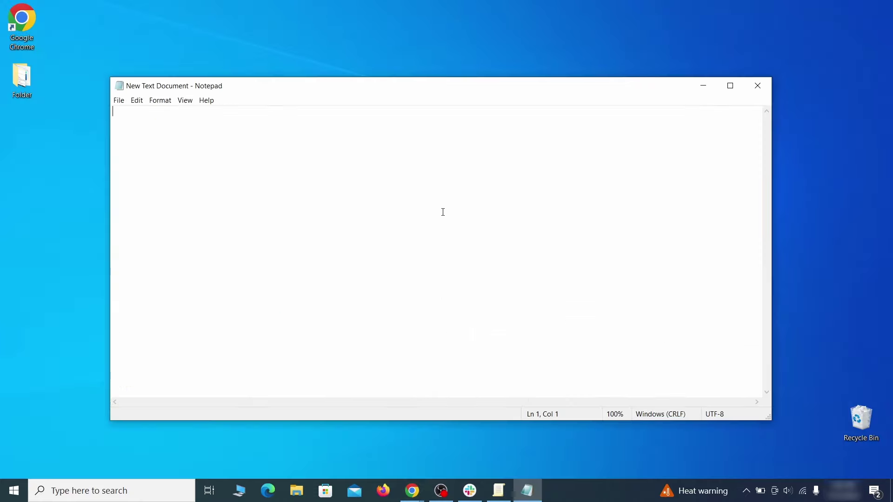
pyautogui.rightClick(433, 205)
pyautogui.click(468, 244)
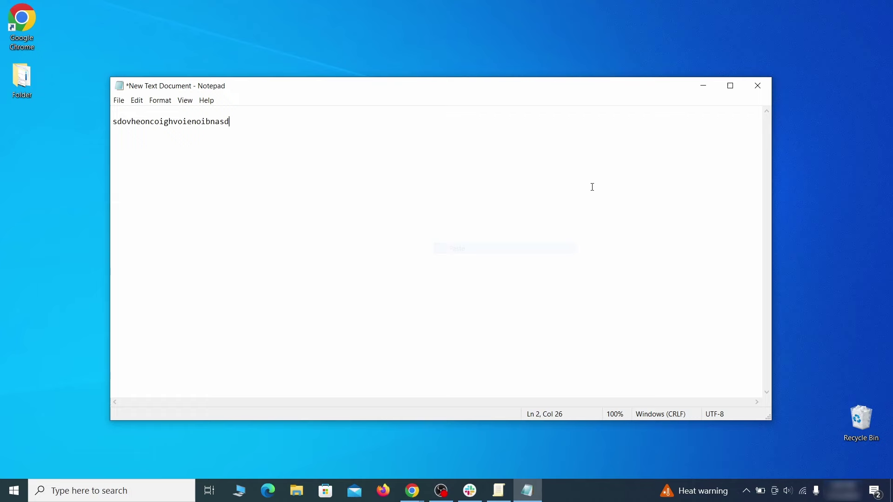
pyautogui.click(703, 89)
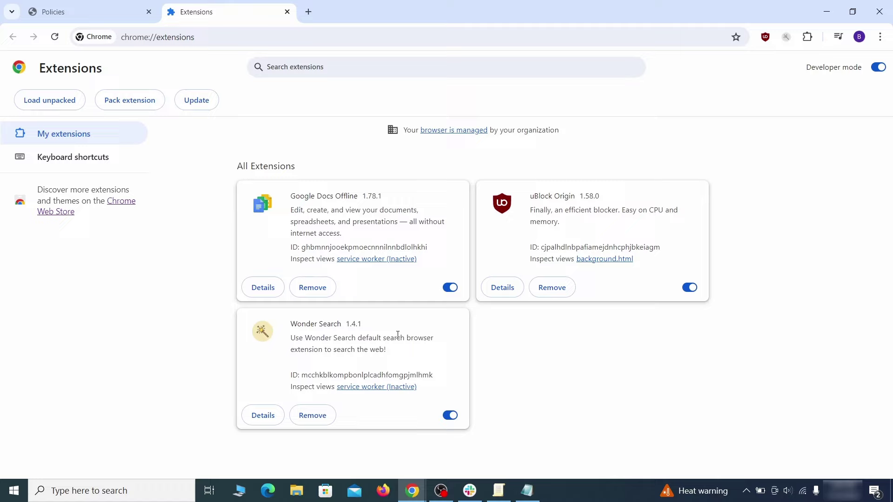
# Step: Copy the Wonder Search extension ID into the note below the homepage value
pyautogui.moveTo(301, 377); pyautogui.dragTo(418, 374)
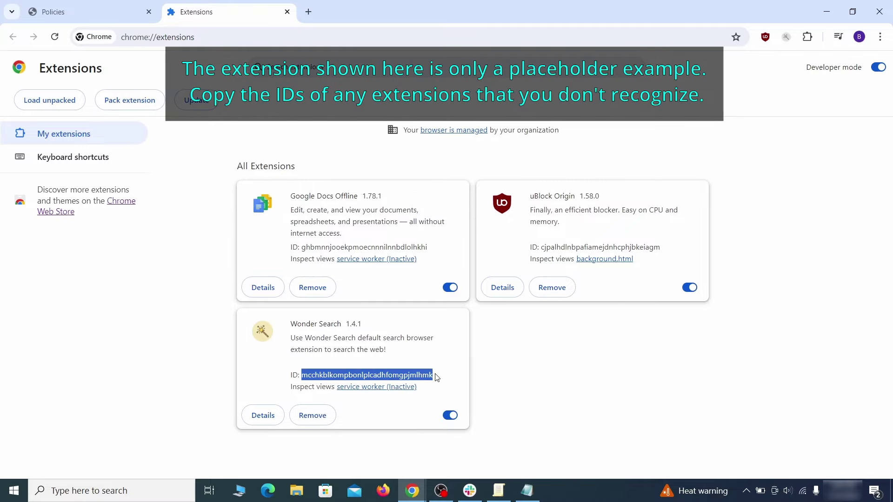
pyautogui.rightClick(433, 376)
pyautogui.click(467, 279)
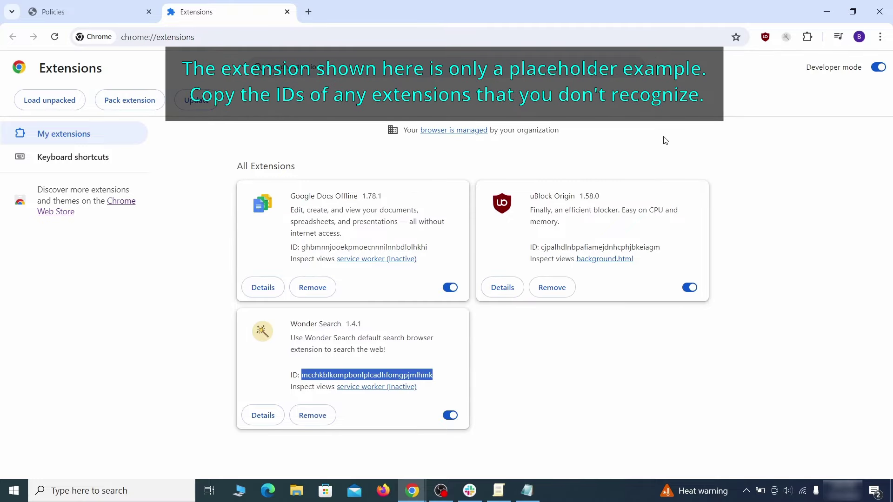
pyautogui.click(828, 16)
pyautogui.click(527, 490)
pyautogui.rightClick(263, 182)
pyautogui.click(305, 225)
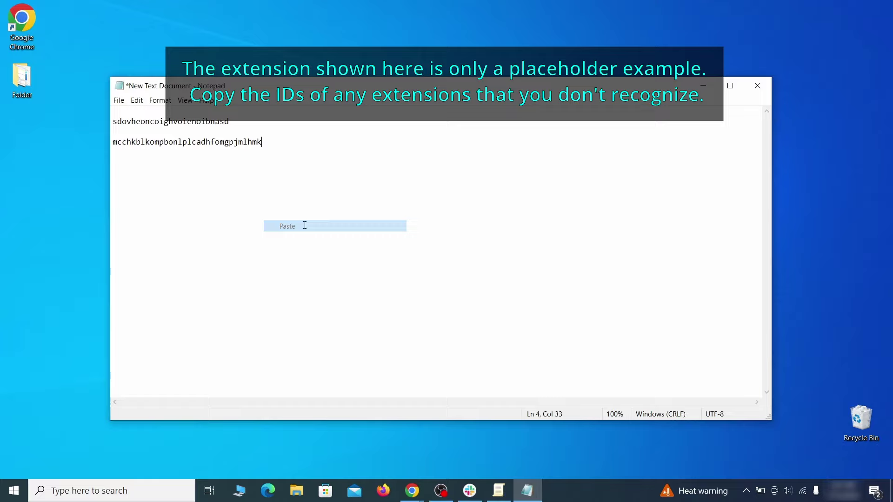
# Step: Run Registry Editor as administrator
pyautogui.click(702, 88)
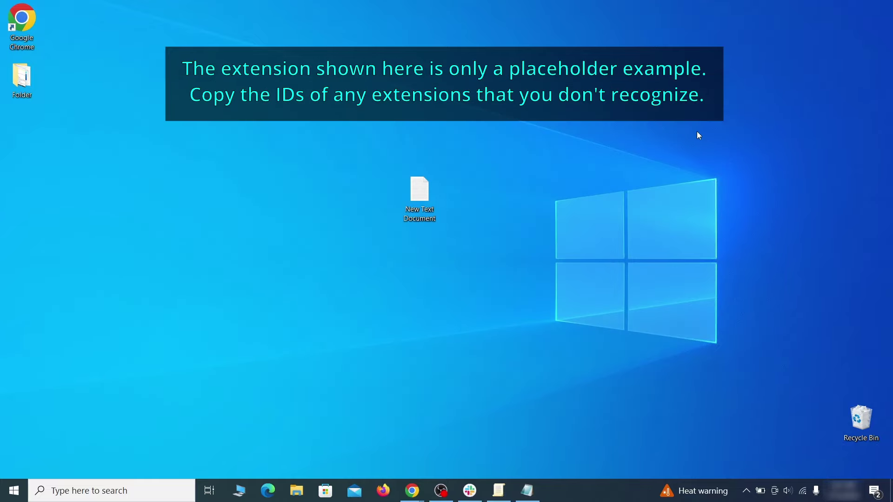
pyautogui.click(14, 491)
pyautogui.write('regedit')
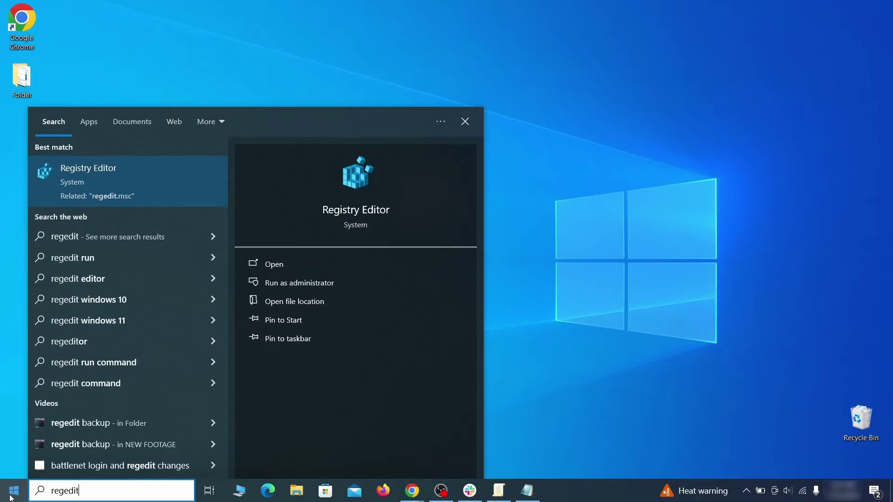
pyautogui.rightClick(181, 180)
pyautogui.click(206, 191)
# Step: Search the registry for the rogue homepage value pasted from the note
pyautogui.hotkey('ctrl', 'f')
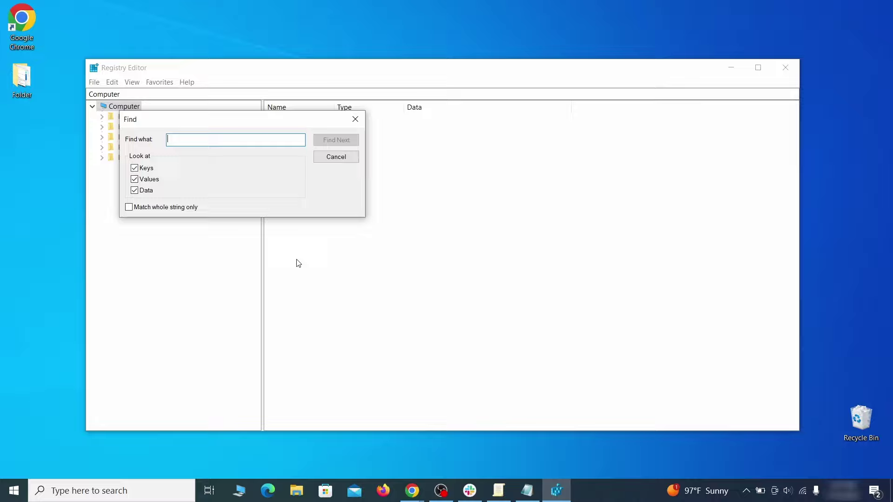
pyautogui.moveTo(528, 499)
pyautogui.click(556, 457)
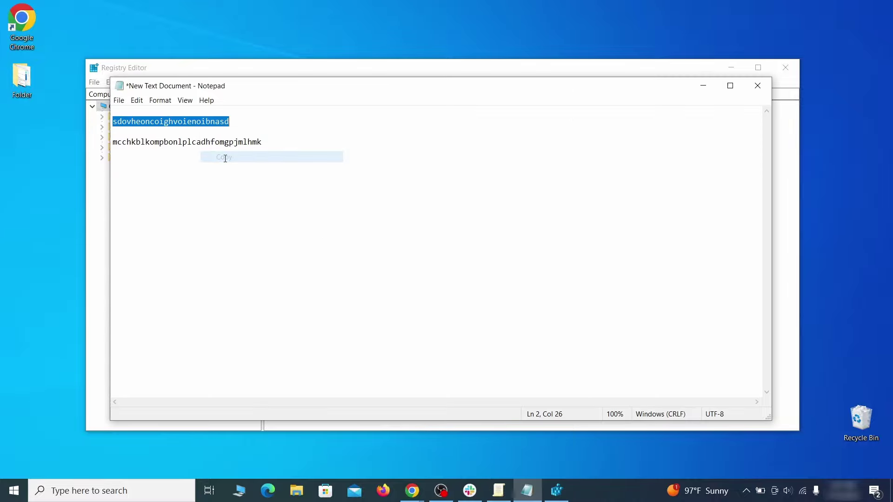
pyautogui.click(96, 172)
pyautogui.rightClick(198, 141)
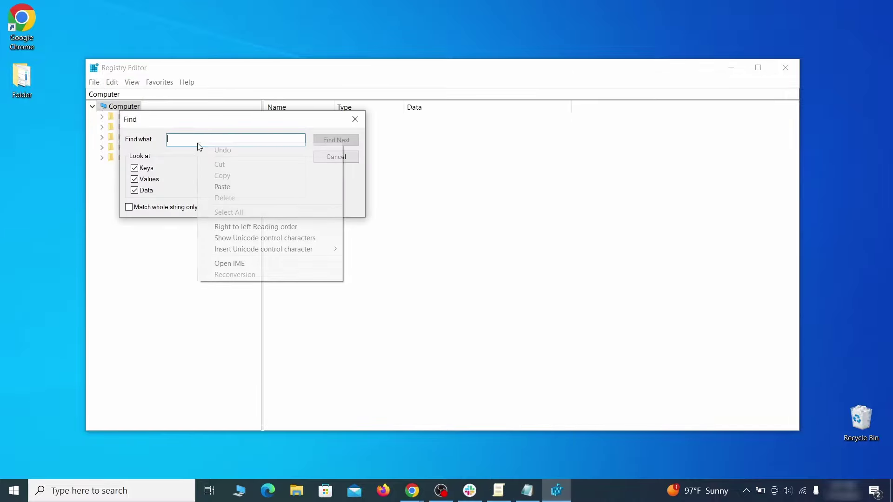
pyautogui.click(223, 187)
pyautogui.click(336, 141)
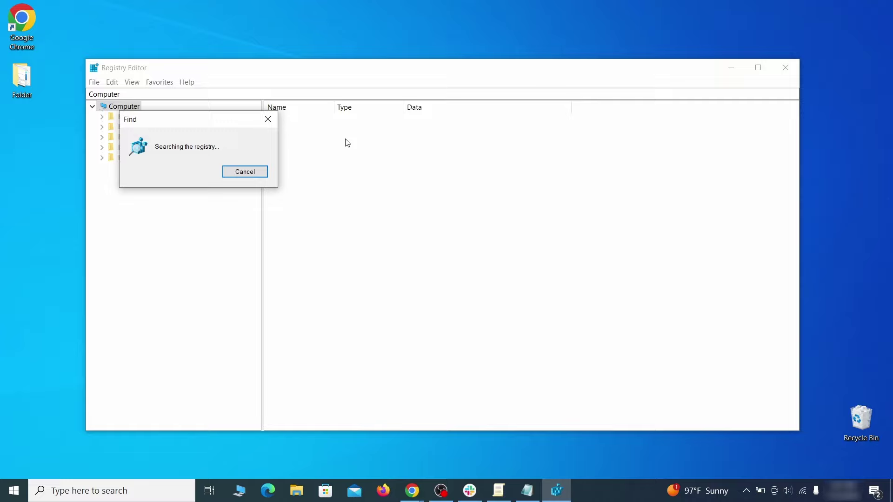
# Step: Delete the Chrome Recommended policy key holding the rogue homepage value
pyautogui.rightClick(220, 281)
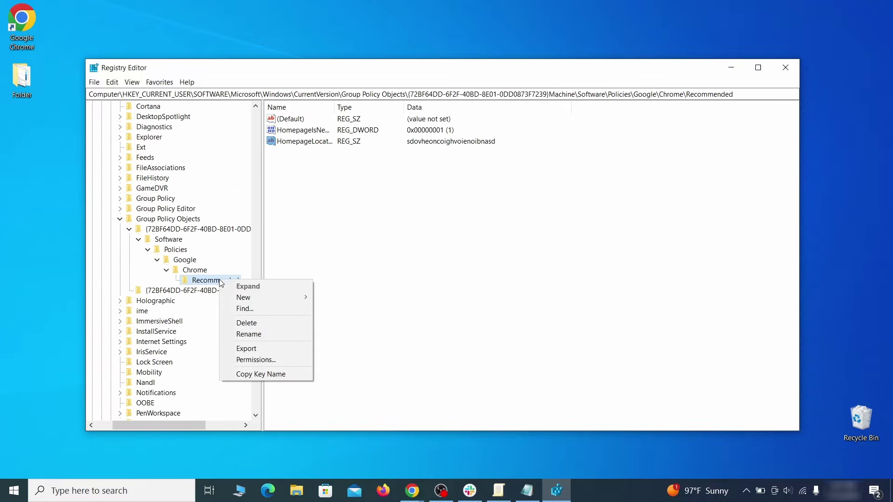
pyautogui.click(265, 323)
pyautogui.click(523, 246)
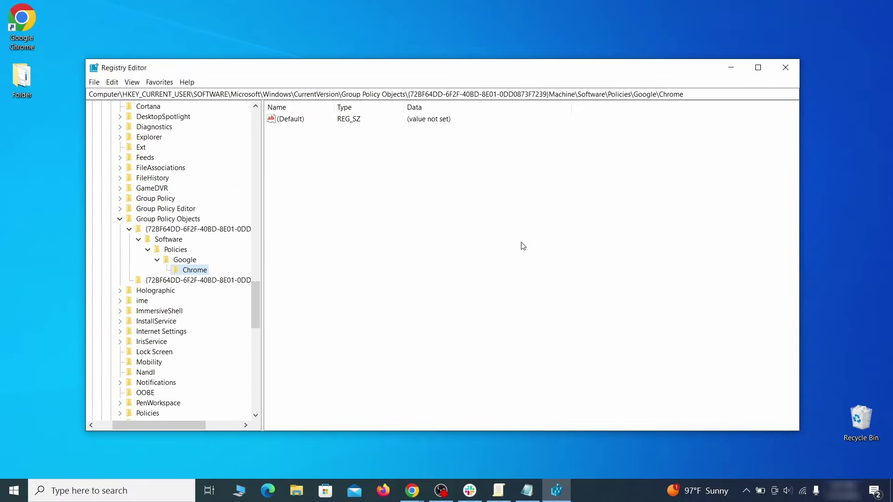
pyautogui.press('Home')
# Step: Find and delete the HKLM\SOFTWARE\Policies\Google\Chrome key
pyautogui.click(116, 86)
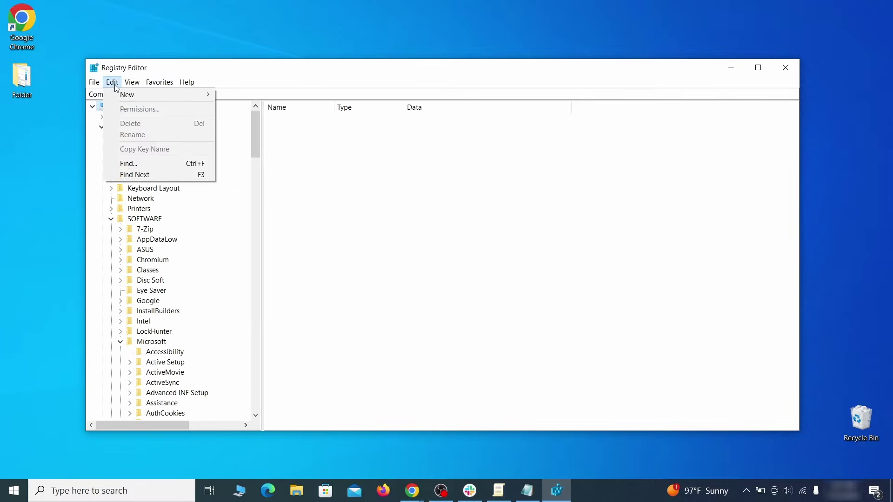
pyautogui.click(134, 165)
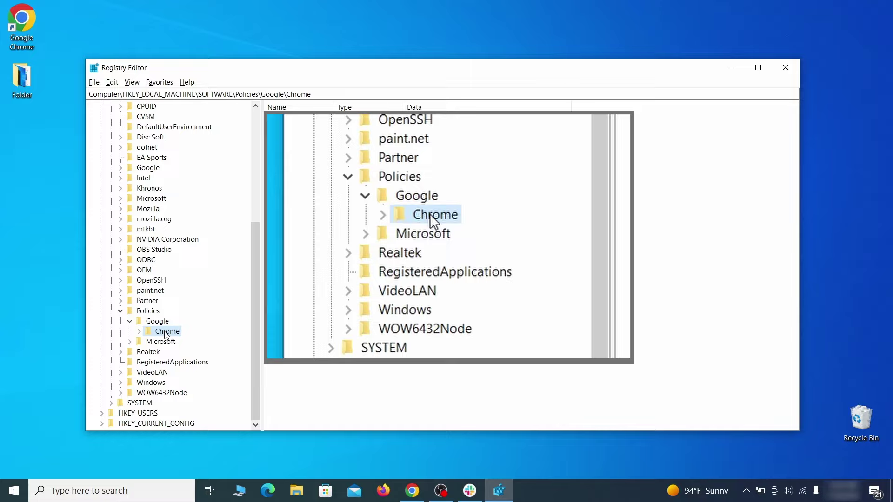
pyautogui.rightClick(165, 333)
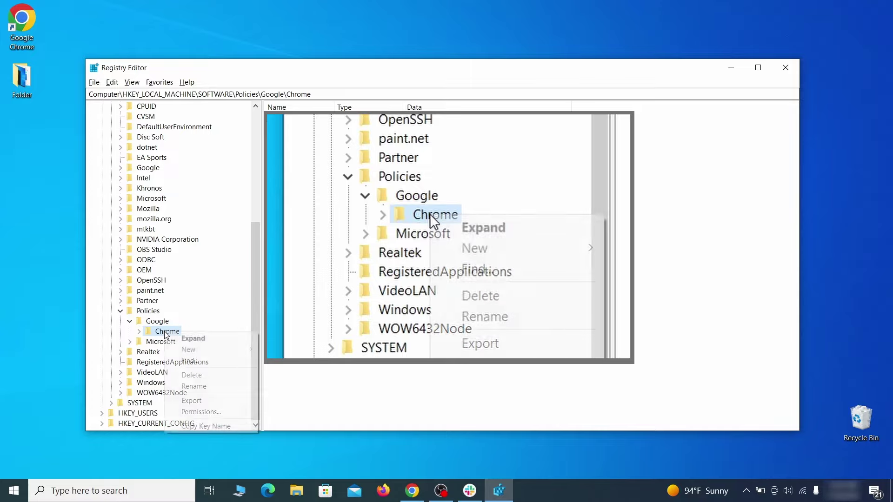
pyautogui.click(205, 376)
pyautogui.click(521, 244)
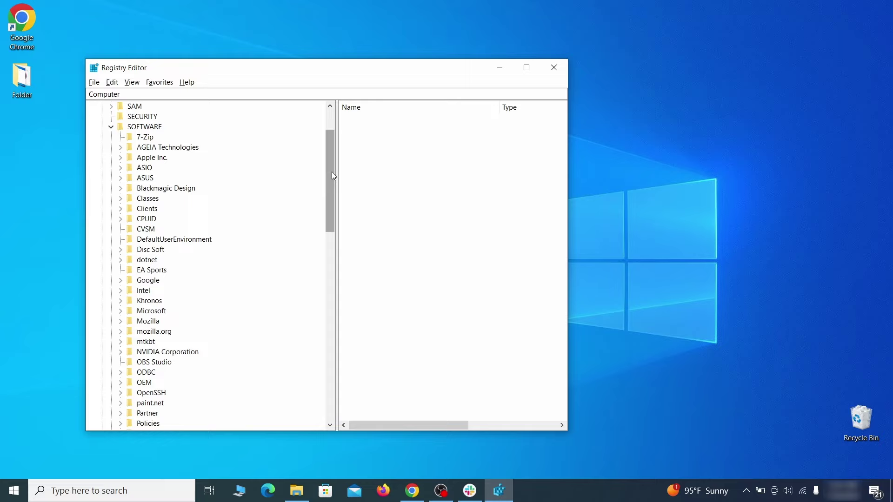
pyautogui.moveTo(331, 173); pyautogui.dragTo(322, 329)
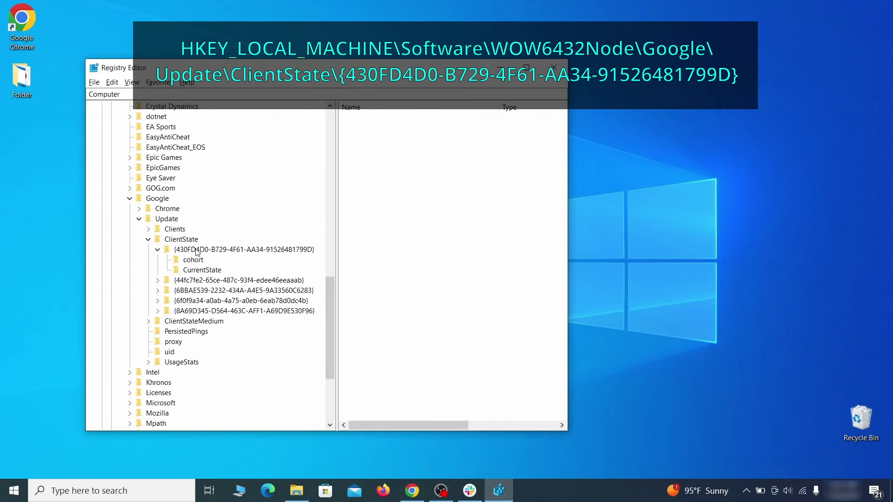
pyautogui.click(197, 250)
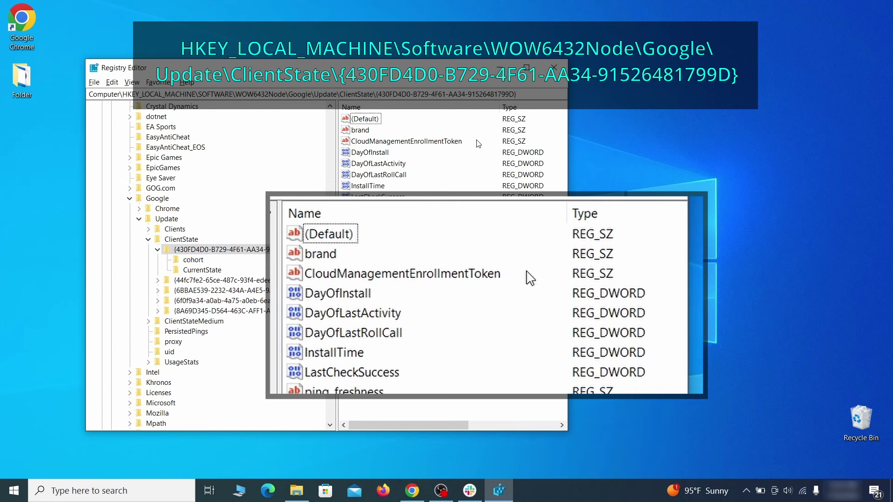
pyautogui.click(454, 145)
pyautogui.rightClick(454, 146)
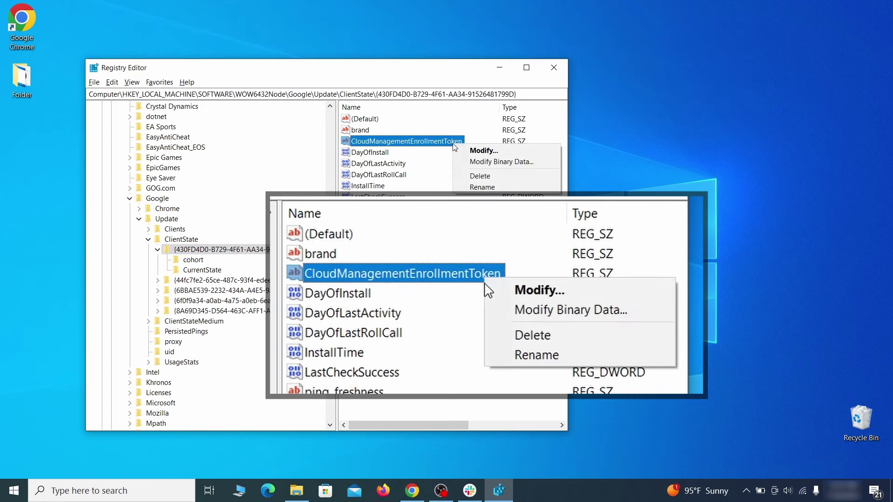
pyautogui.click(475, 175)
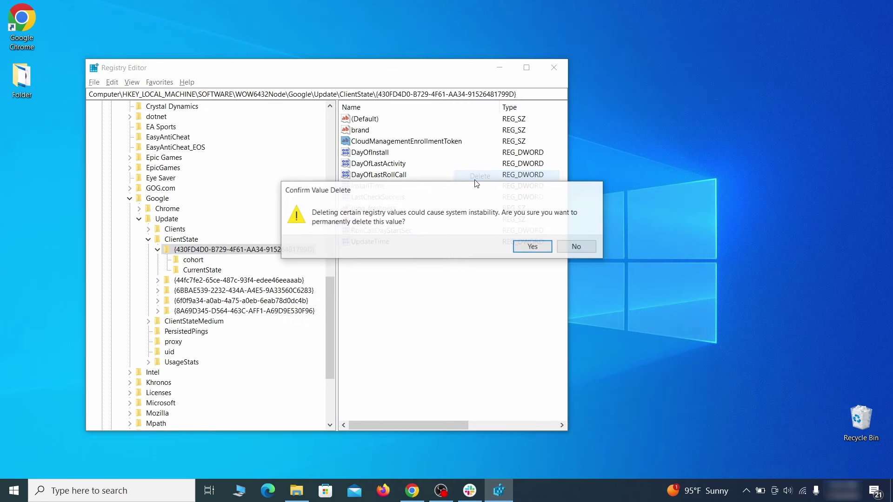
pyautogui.click(533, 247)
pyautogui.click(559, 68)
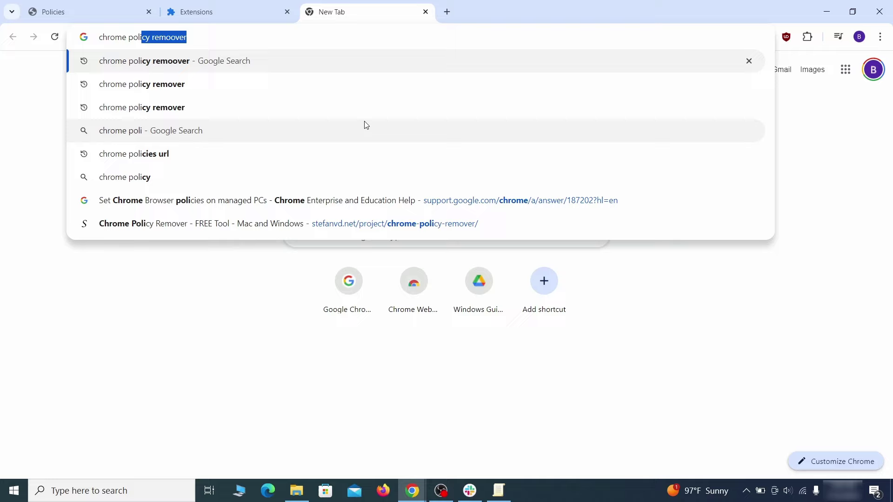
# Step: Search 'chrome policy remover' and download delete_chrome_policies.bat for Windows from stefanvd.net
pyautogui.write('cy remover')
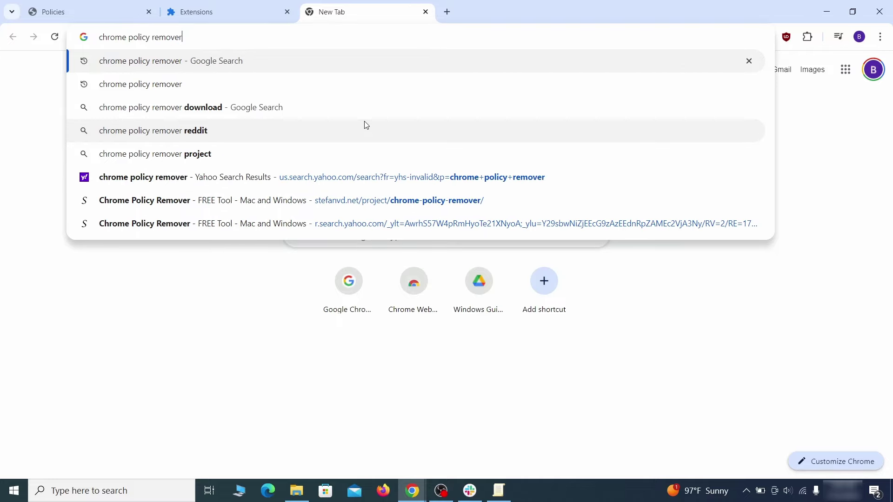
pyautogui.press('Return')
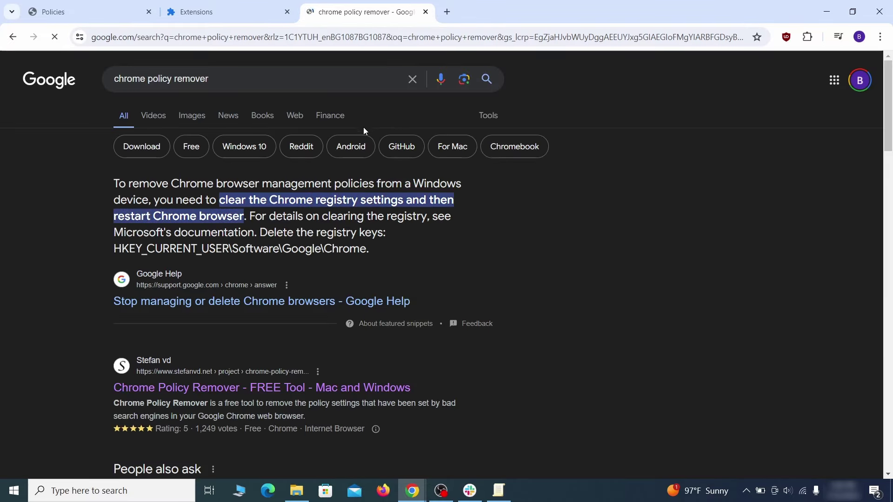
pyautogui.click(265, 389)
pyautogui.scroll(-10, 289, 353)
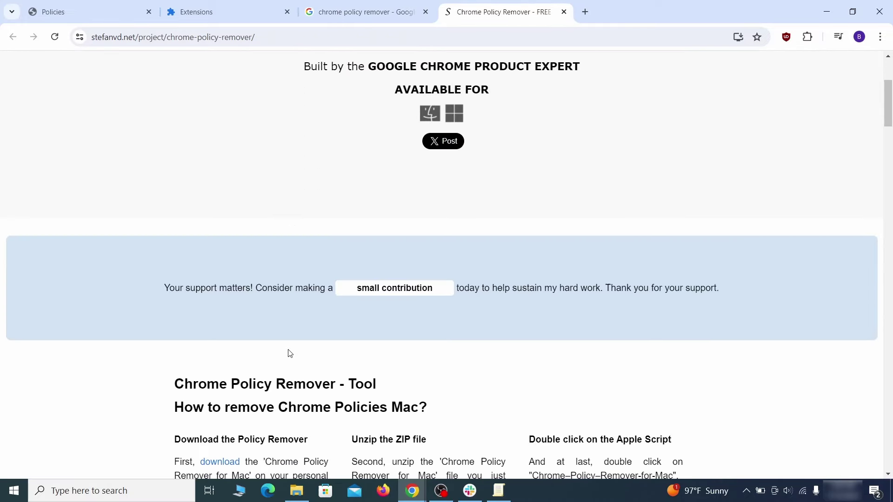
pyautogui.scroll(-20, 291, 356)
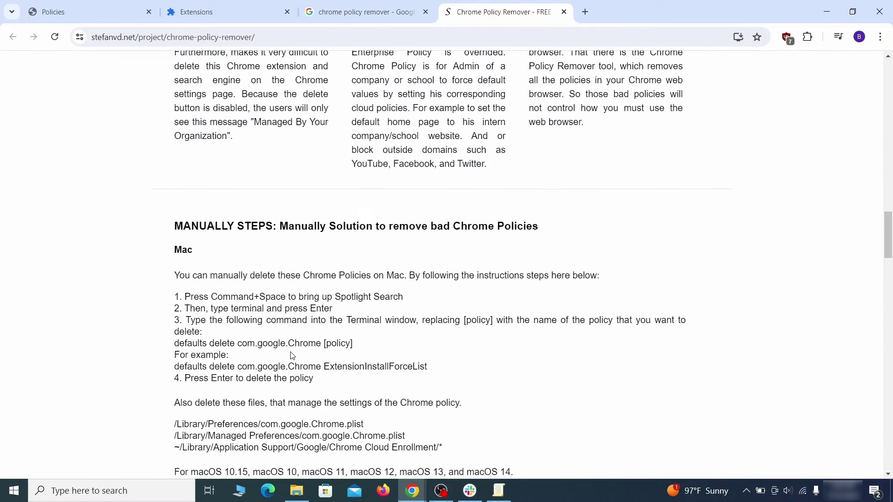
pyautogui.scroll(-20, 292, 356)
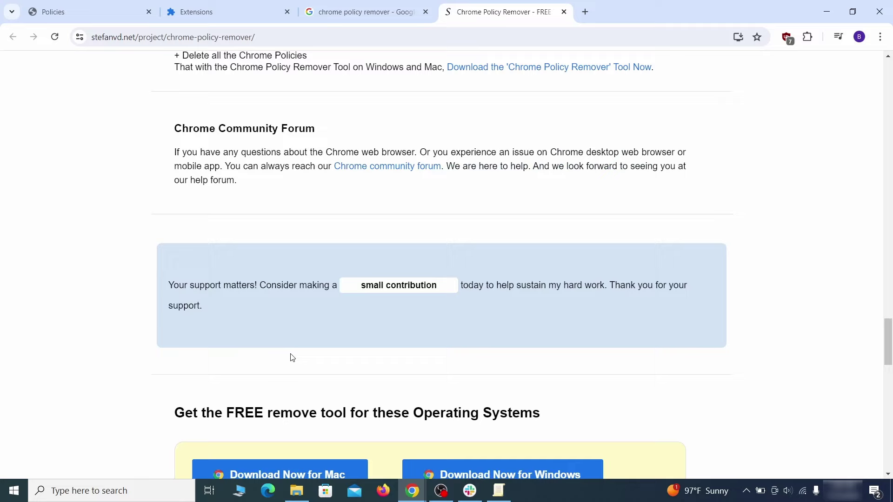
pyautogui.click(530, 243)
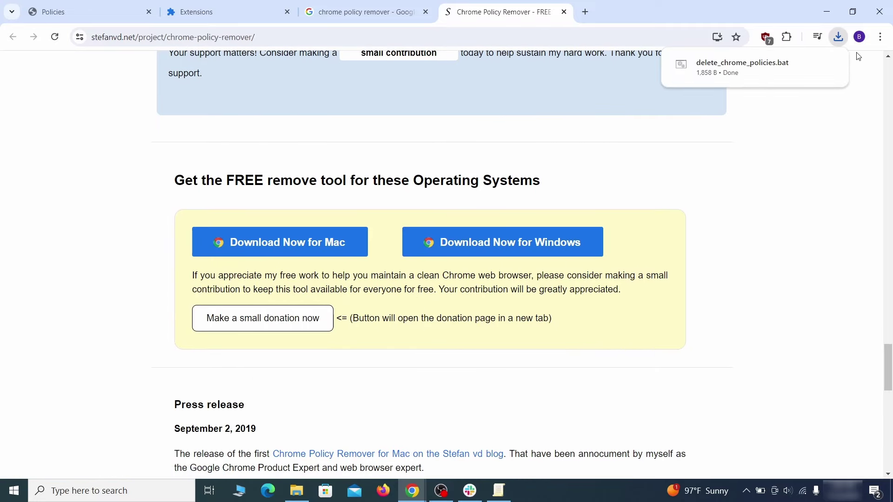
# Step: Move the downloaded delete_chrome_policies.bat from the Downloads folder onto the desktop
pyautogui.moveTo(832, 73)
pyautogui.click(808, 65)
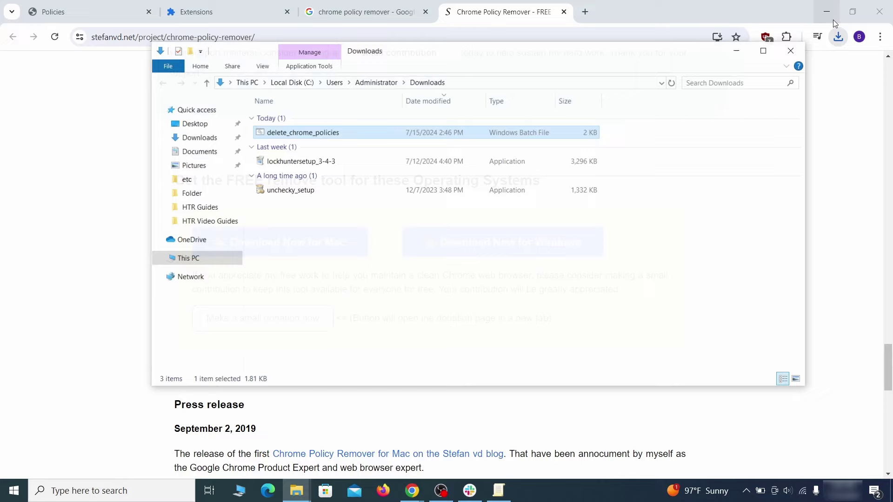
pyautogui.click(826, 11)
pyautogui.moveTo(327, 132); pyautogui.dragTo(450, 181)
pyautogui.click(793, 52)
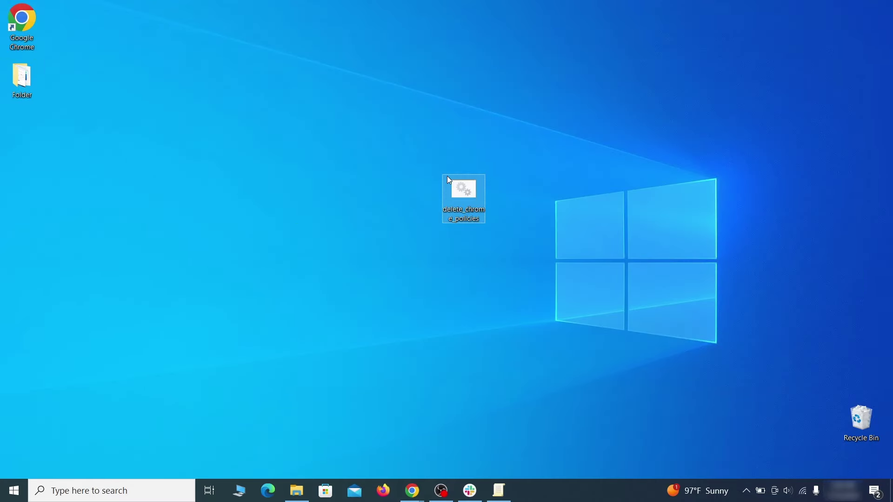
# Step: Run delete_chrome_policies.bat as administrator, allowing it past the SmartScreen warning
pyautogui.rightClick(475, 195)
pyautogui.click(536, 240)
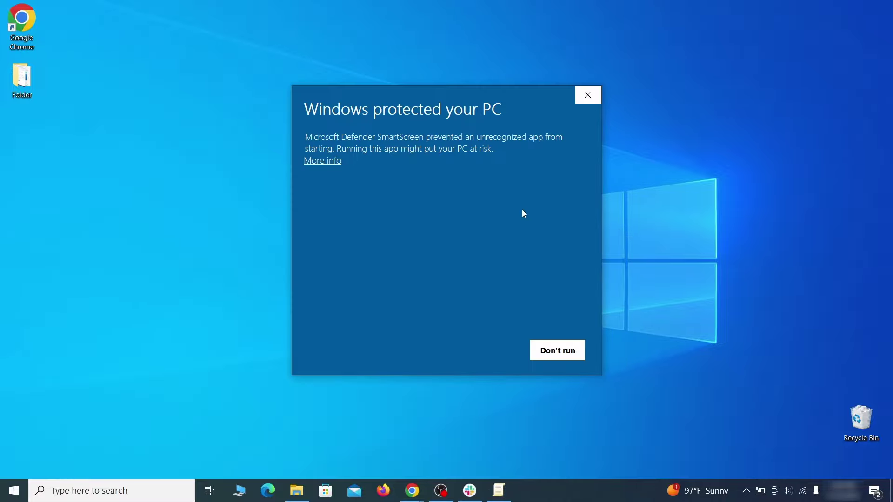
pyautogui.click(325, 162)
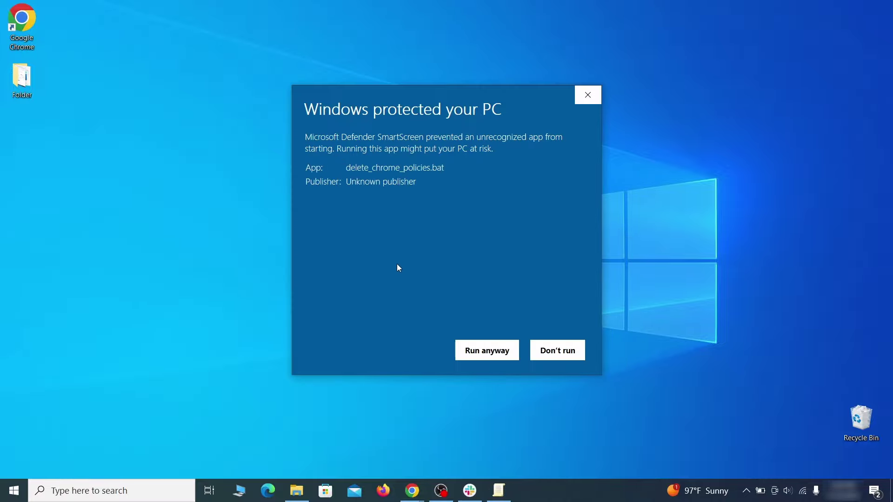
pyautogui.click(486, 351)
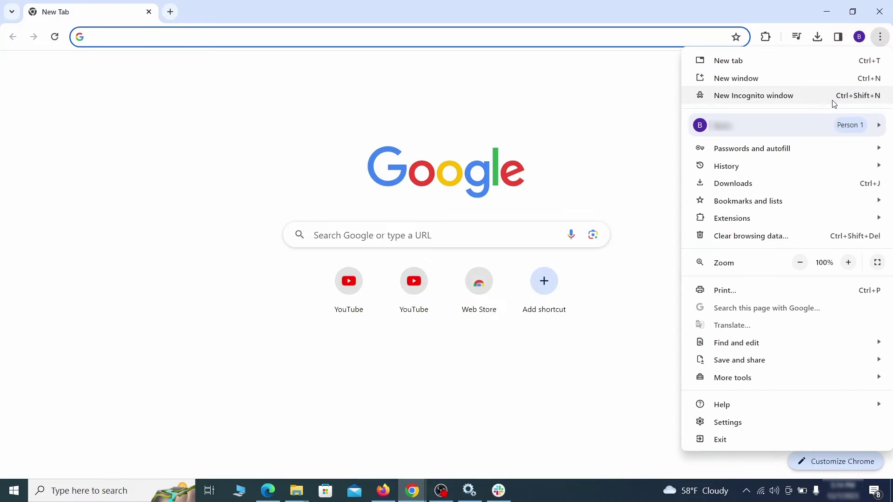
# Step: Switch off the Add to Zola Button extension on Chrome's Extensions page and remove it
pyautogui.moveTo(754, 219)
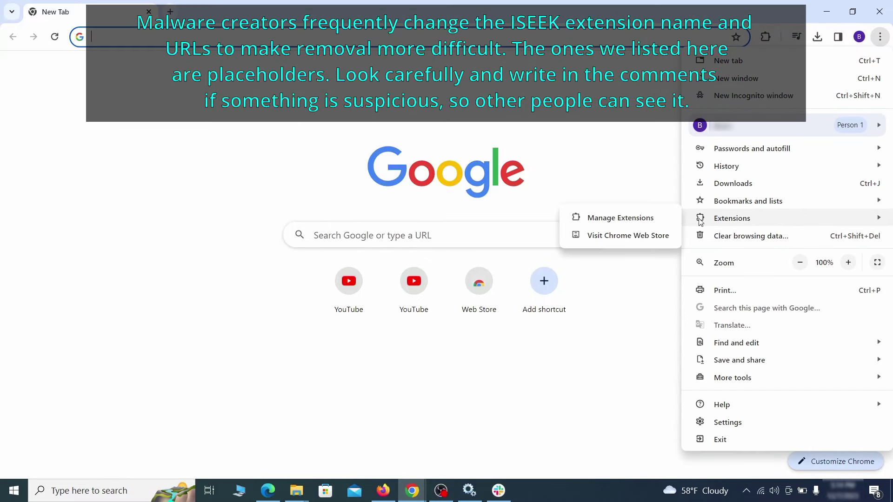
pyautogui.click(657, 220)
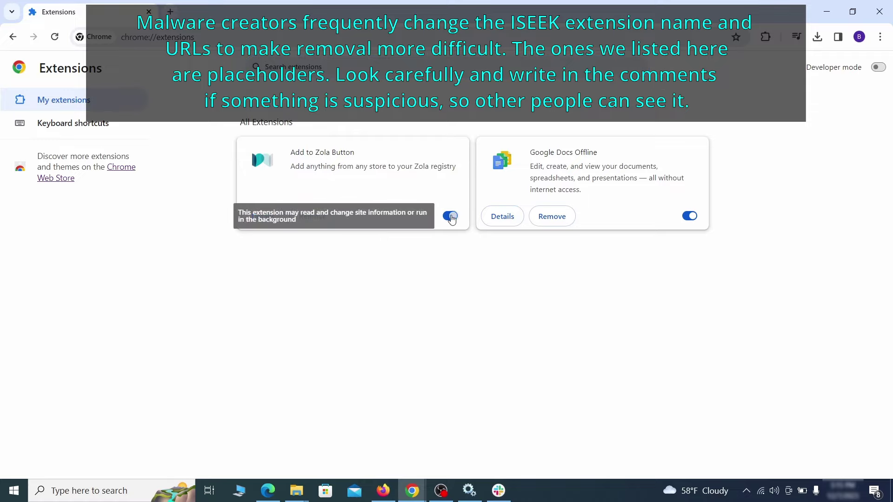
pyautogui.click(450, 215)
pyautogui.click(312, 217)
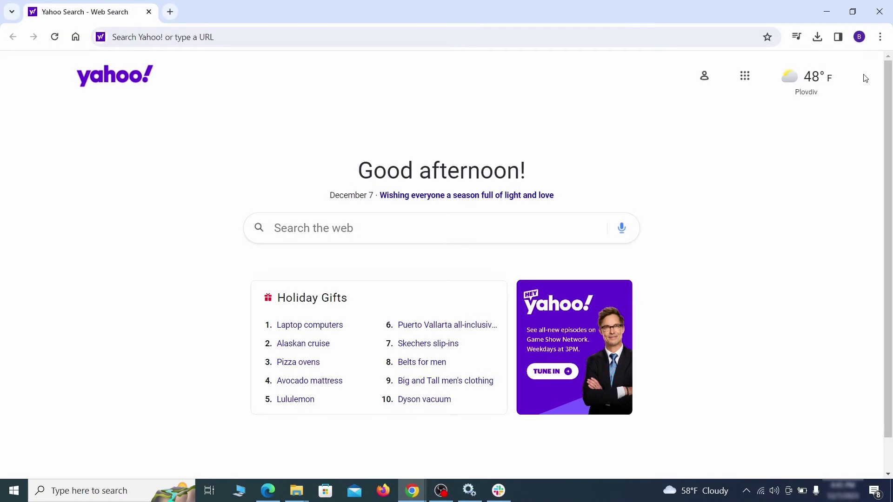
# Step: Clear Chrome's browsing data, including autofill form data, site settings and hosted app data
pyautogui.click(881, 36)
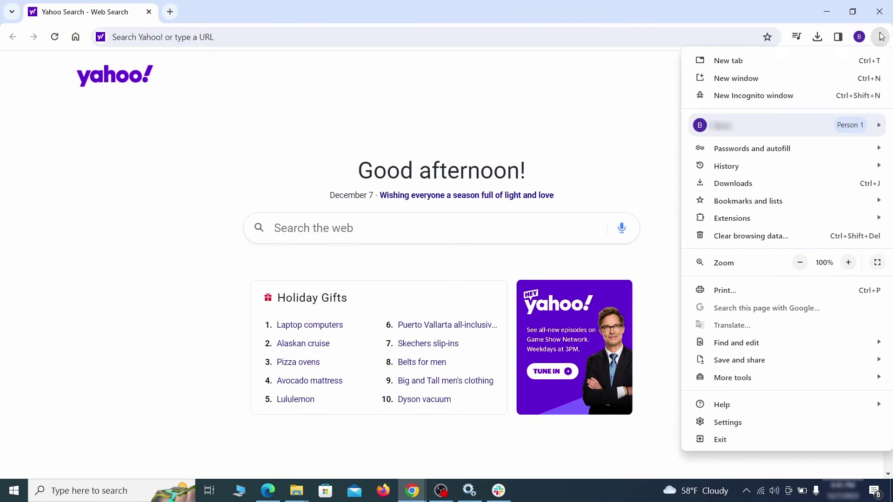
pyautogui.click(727, 422)
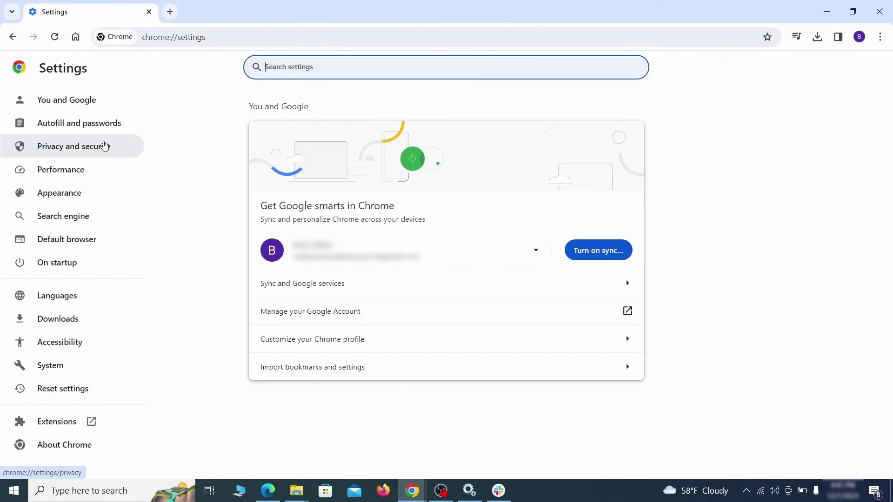
pyautogui.click(104, 146)
pyautogui.scroll(-1, 693, 304)
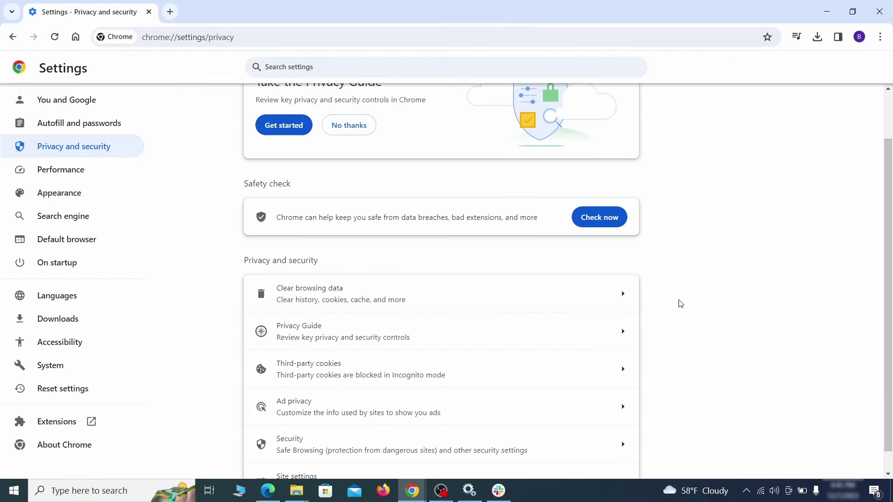
pyautogui.click(583, 301)
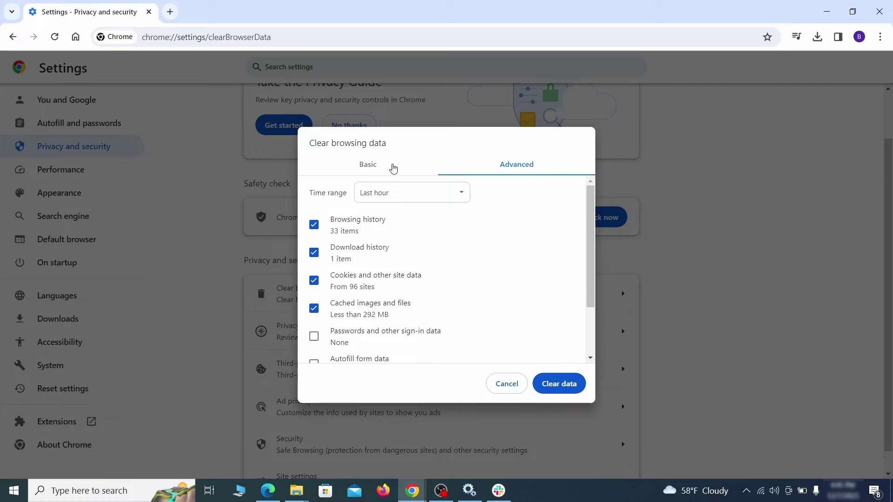
pyautogui.click(391, 167)
pyautogui.click(496, 166)
pyautogui.scroll(-2, 453, 267)
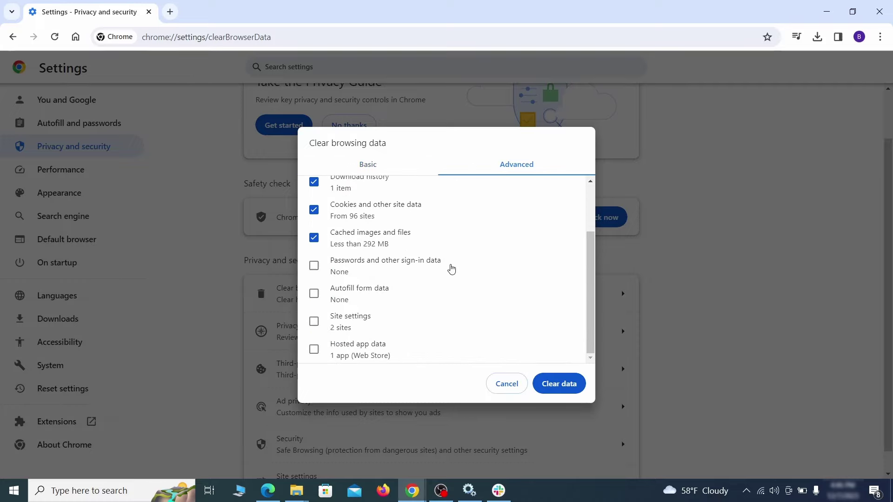
pyautogui.click(314, 294)
pyautogui.click(314, 321)
pyautogui.click(315, 350)
pyautogui.click(566, 387)
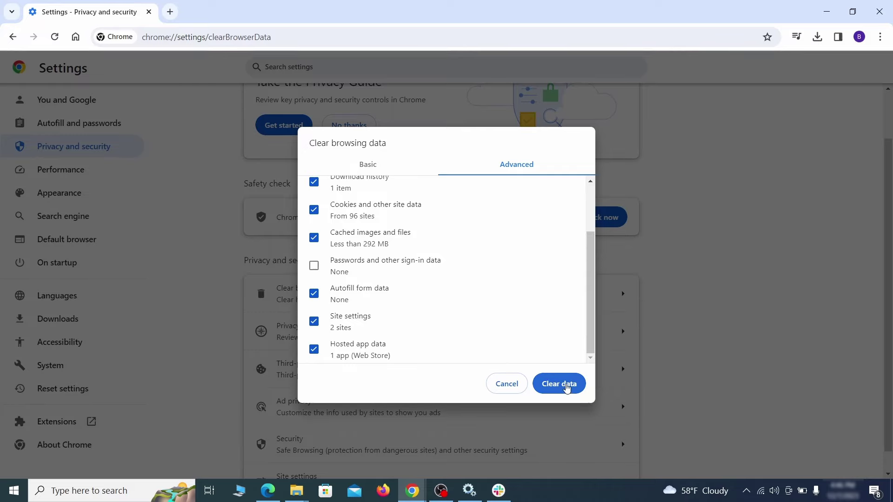
# Step: Remove ExampleRougeURL.com from the sites allowed to send notifications
pyautogui.scroll(-1, 672, 305)
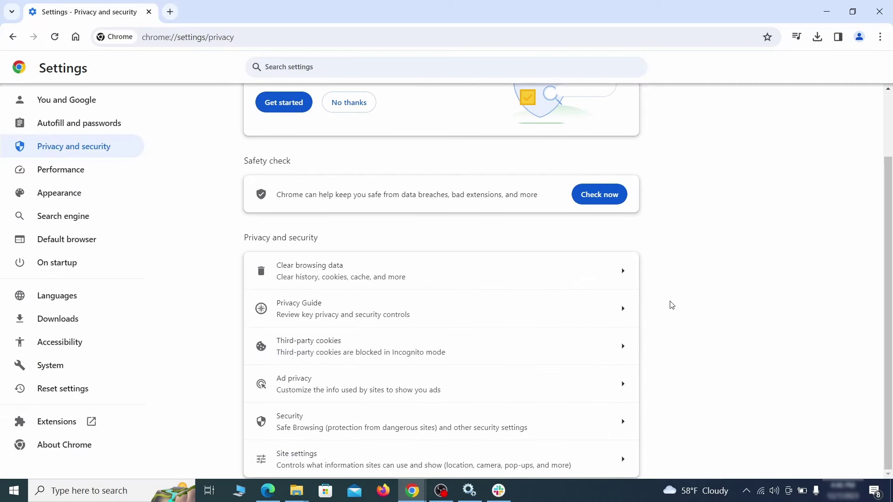
pyautogui.click(434, 457)
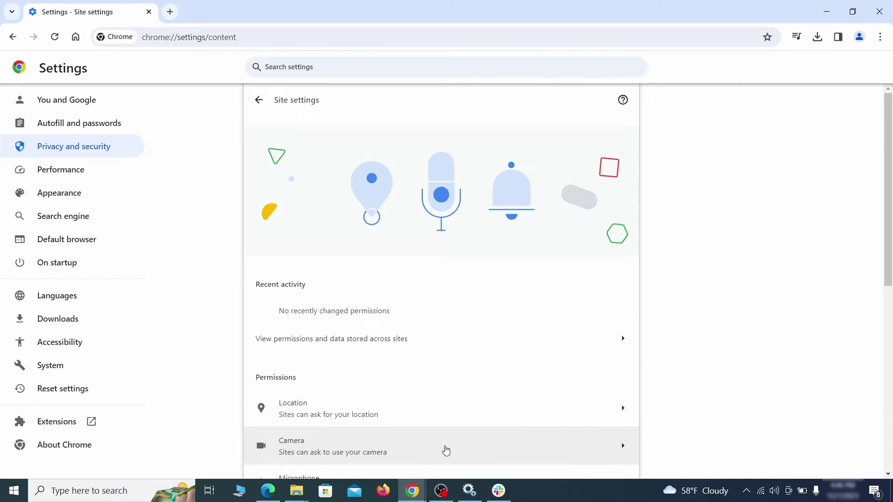
pyautogui.scroll(-4, 641, 284)
pyautogui.scroll(-1, 647, 277)
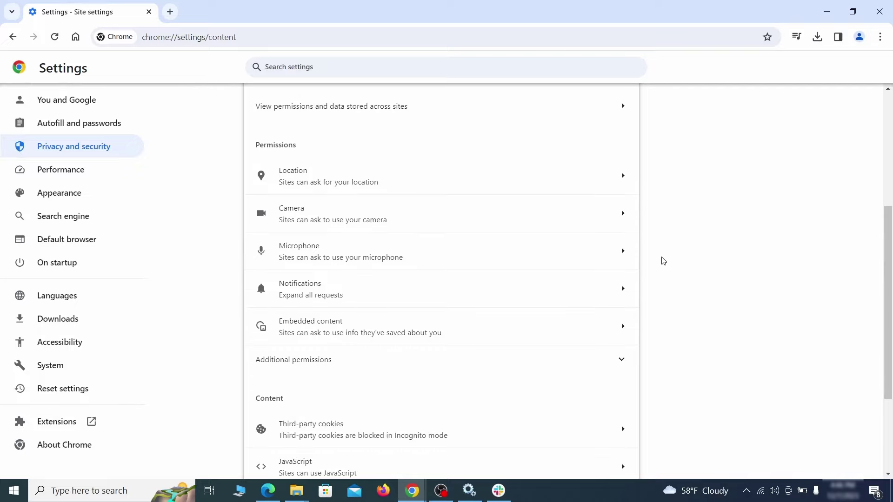
pyautogui.click(449, 185)
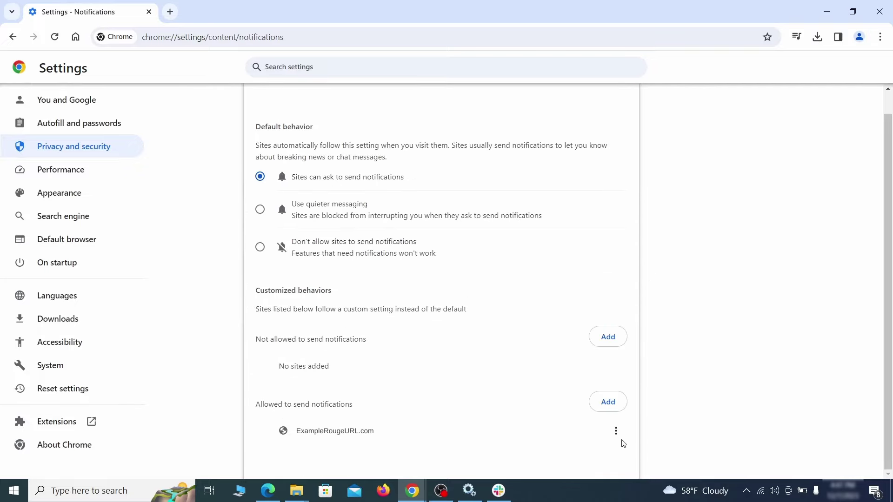
pyautogui.click(616, 432)
pyautogui.click(589, 427)
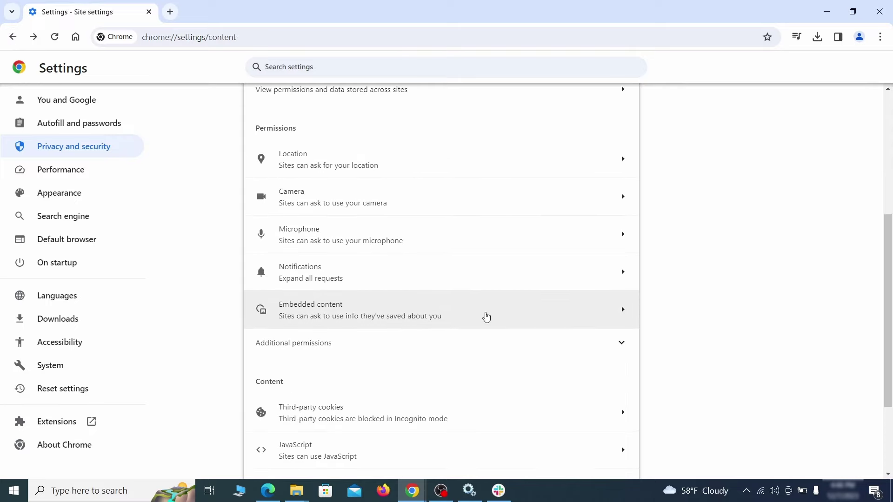
pyautogui.scroll(-2, 481, 315)
pyautogui.click(481, 313)
pyautogui.scroll(-5, 491, 345)
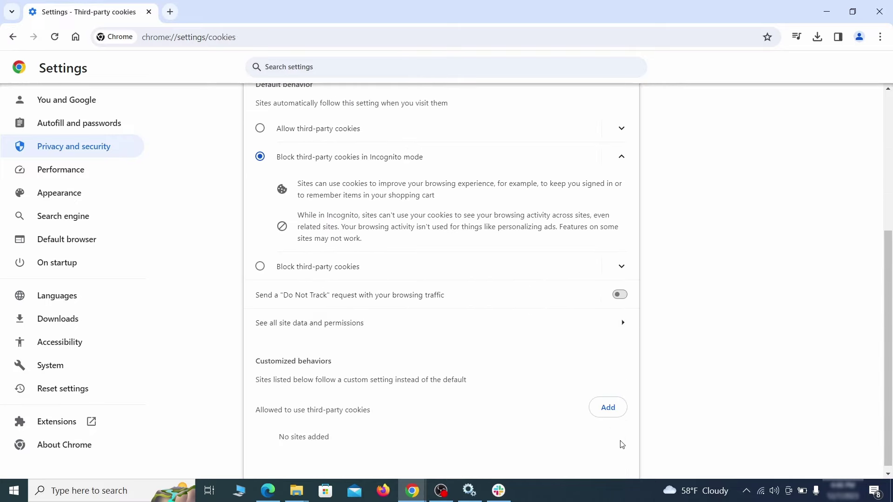
pyautogui.hotkey('alt', 'Left')
# Step: Clear the ExampleRougeURL.com home page address and make Google the default search engine
pyautogui.click(122, 195)
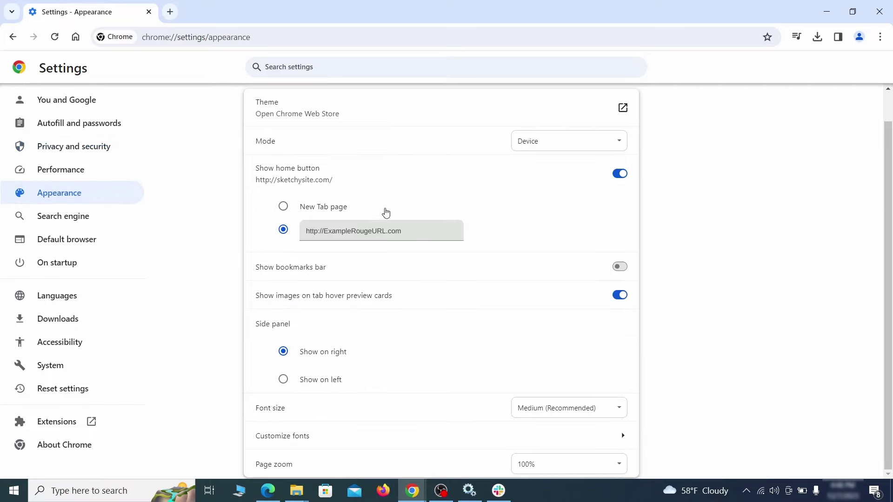
pyautogui.moveTo(402, 231); pyautogui.dragTo(293, 232)
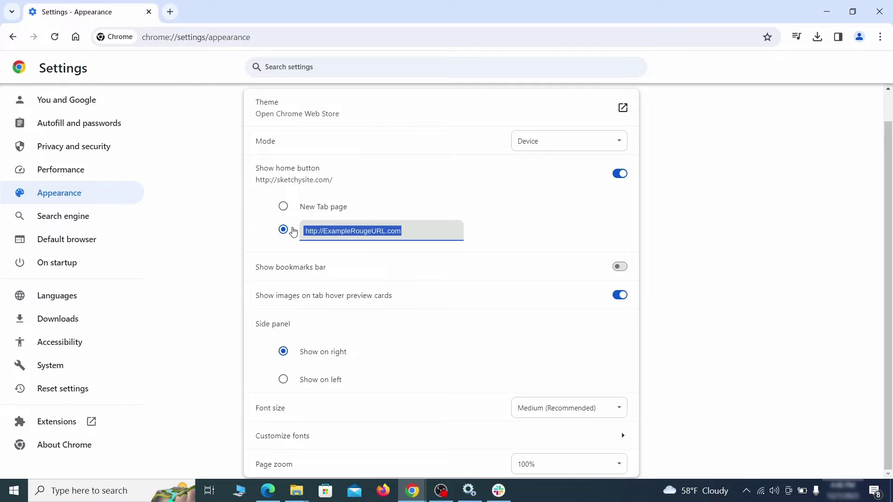
pyautogui.press('BackSpace')
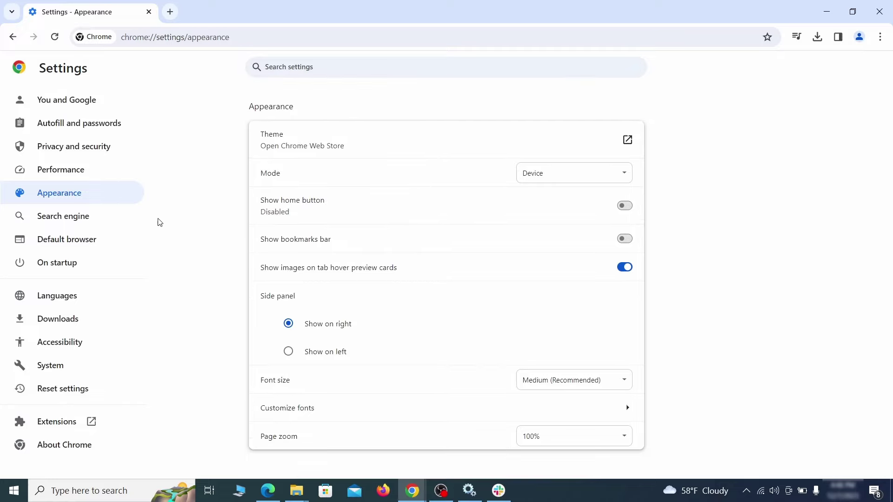
pyautogui.click(94, 217)
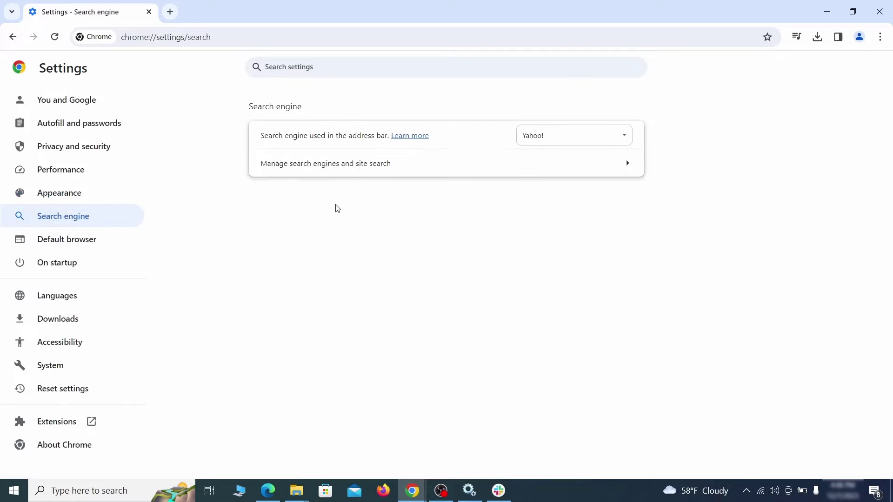
pyautogui.click(610, 139)
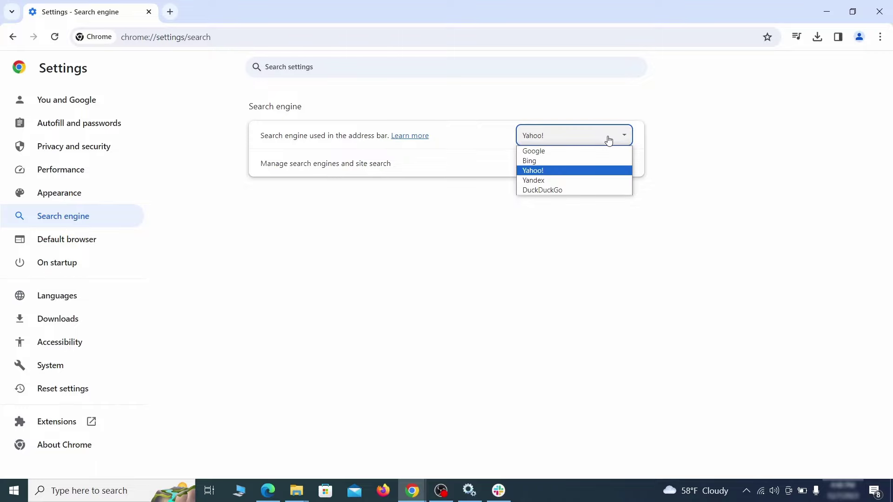
pyautogui.click(591, 150)
# Step: Delete the ExampleRougeURL.com site search shortcut and remove it from the startup pages
pyautogui.click(574, 173)
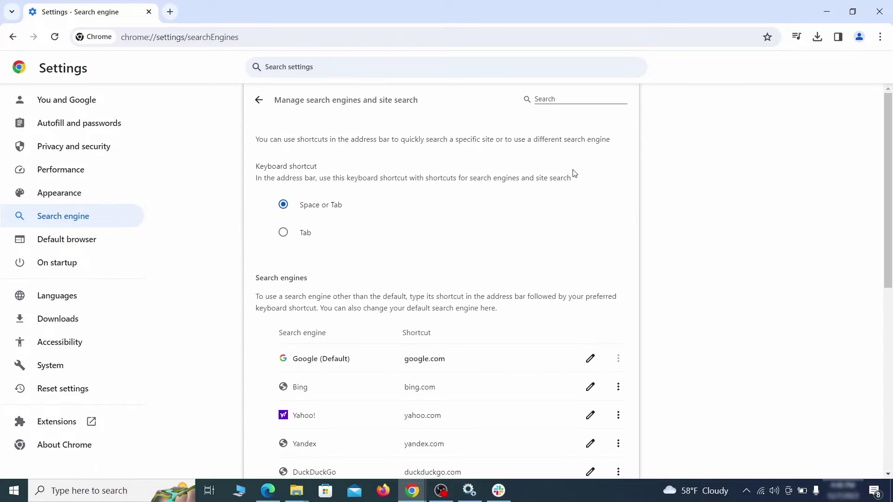
pyautogui.scroll(-8, 576, 233)
pyautogui.click(617, 287)
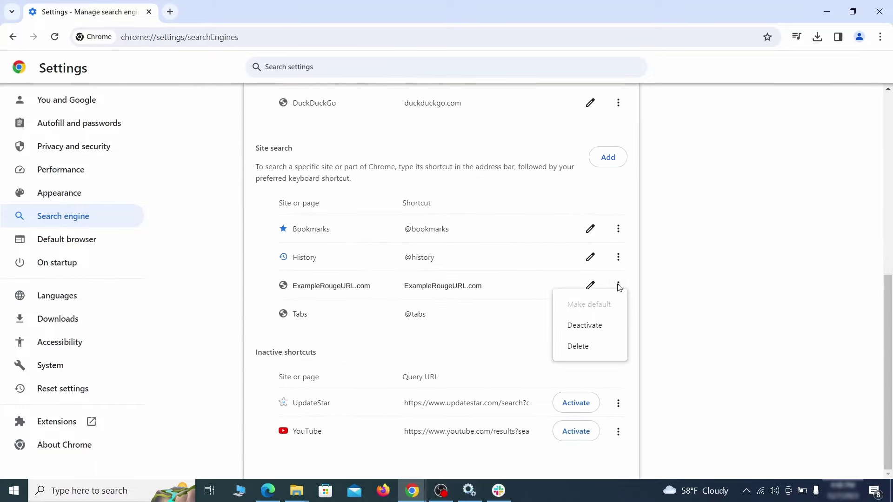
pyautogui.click(578, 348)
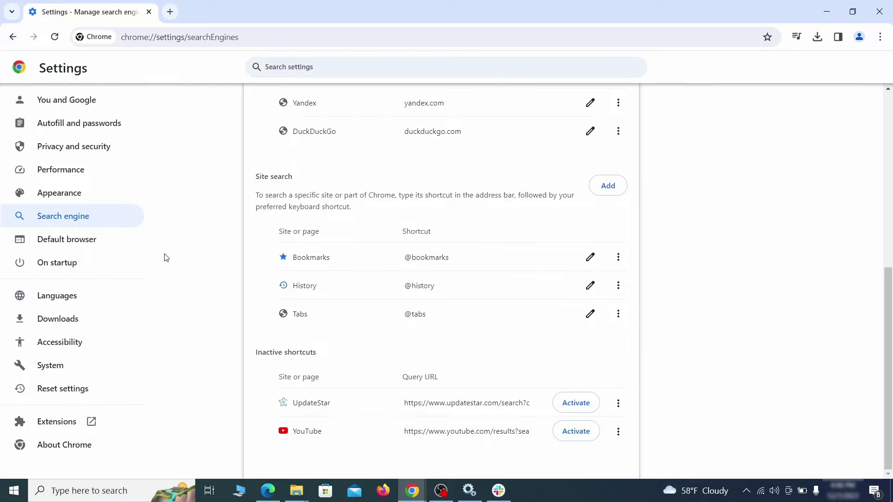
pyautogui.click(70, 261)
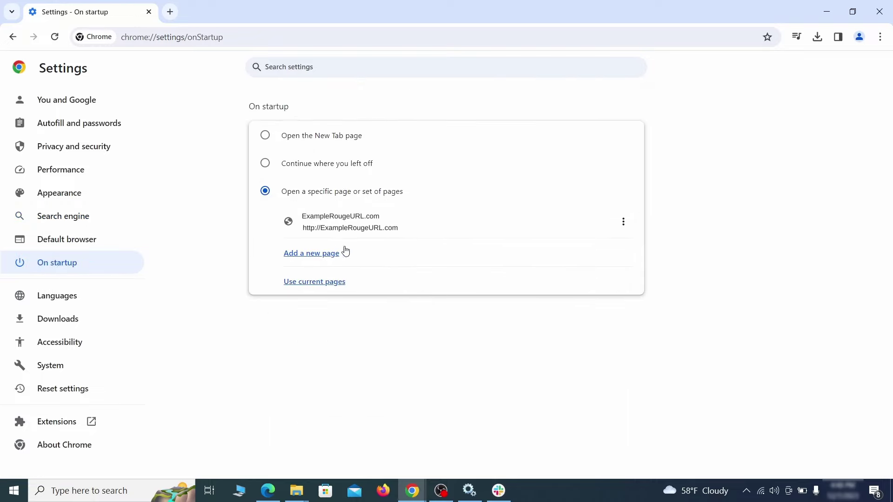
pyautogui.click(623, 223)
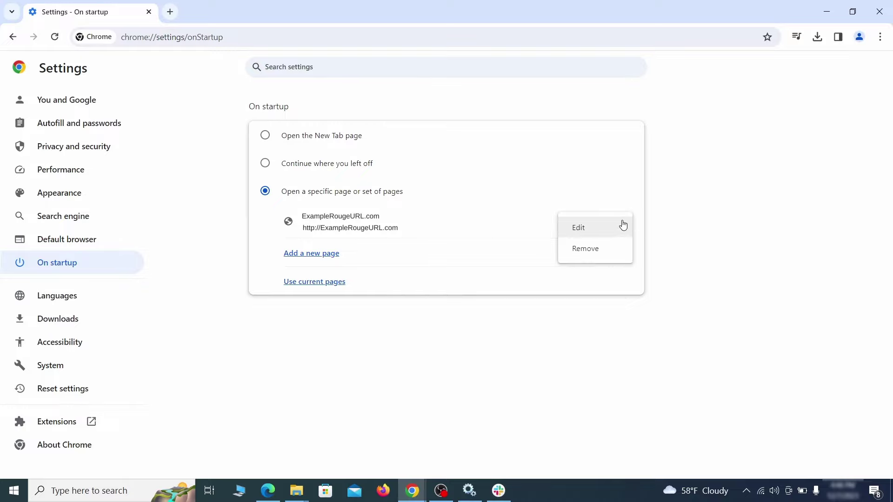
pyautogui.click(595, 250)
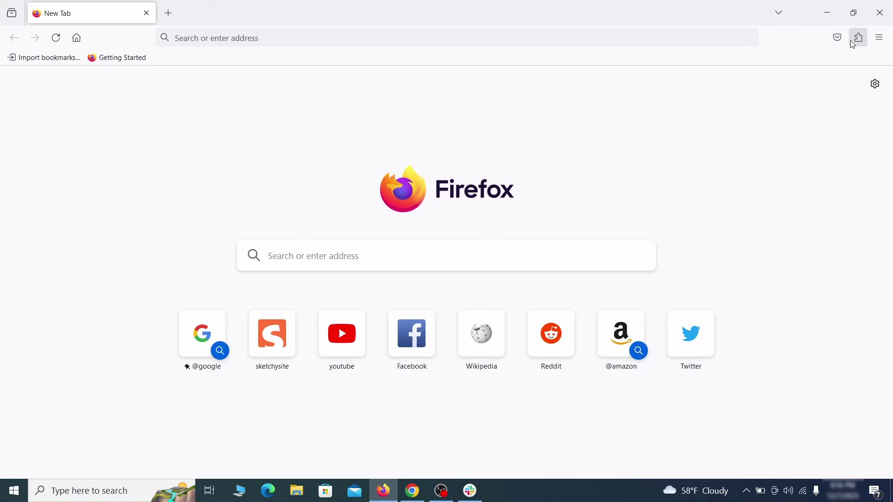
# Step: Remove the Contenu+ extension from Firefox and confirm the removal
pyautogui.click(861, 39)
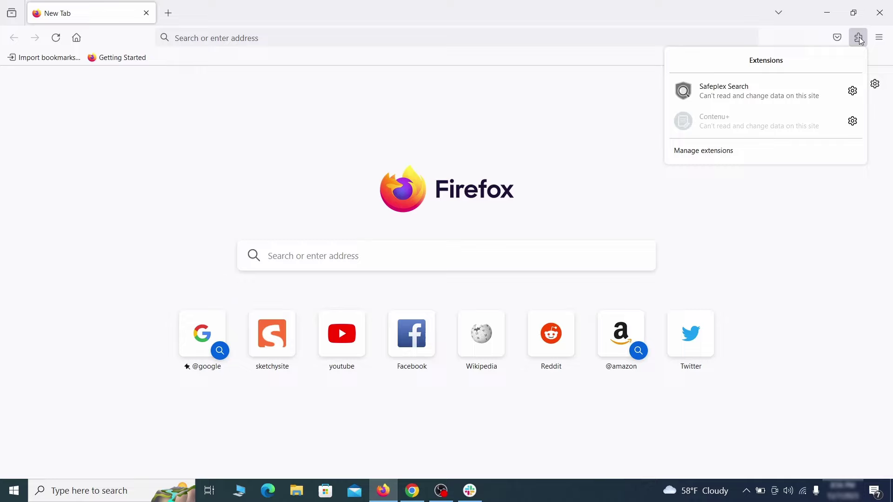
pyautogui.click(752, 152)
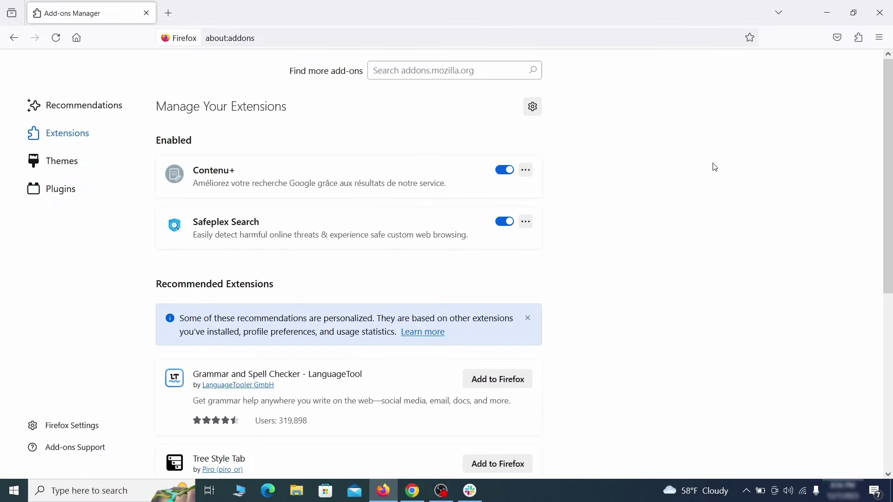
pyautogui.click(528, 172)
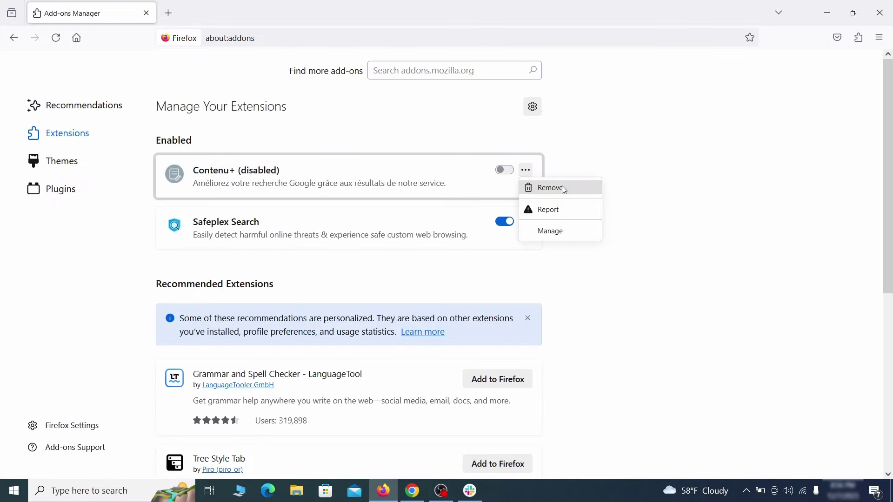
pyautogui.click(562, 186)
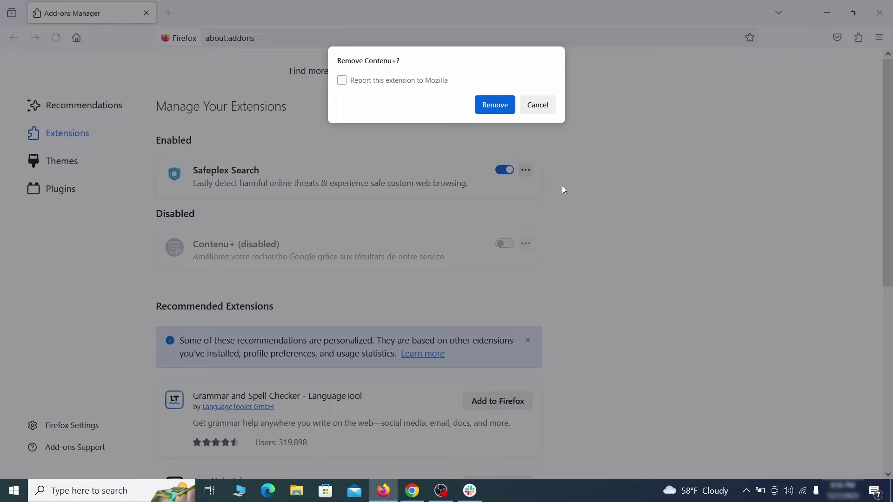
pyautogui.click(507, 105)
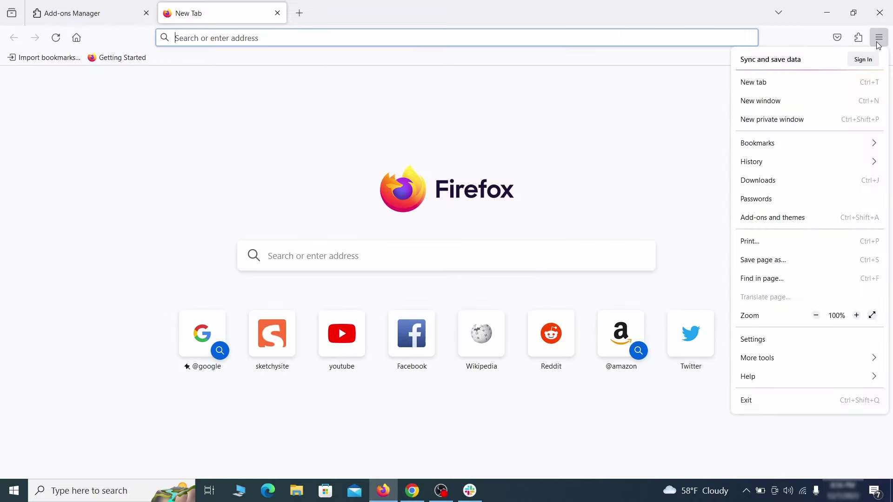
# Step: Erase the rogue homepage address so Firefox falls back to Firefox Home
pyautogui.click(773, 341)
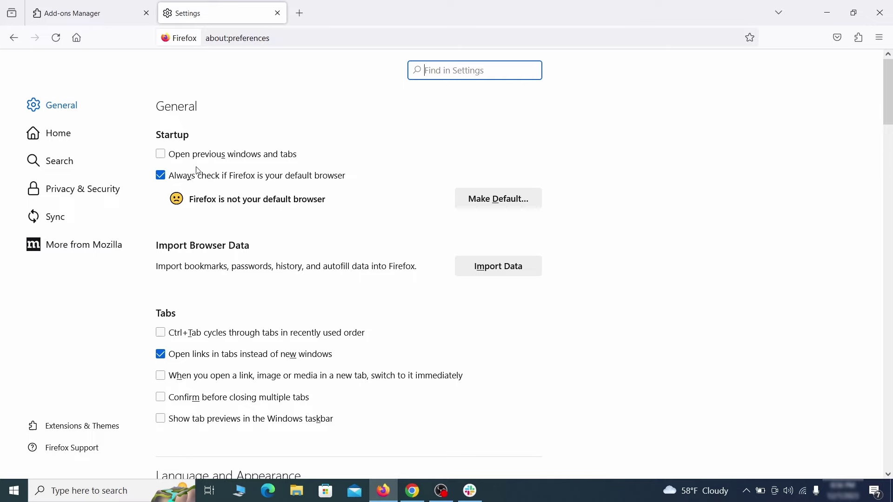
pyautogui.click(66, 134)
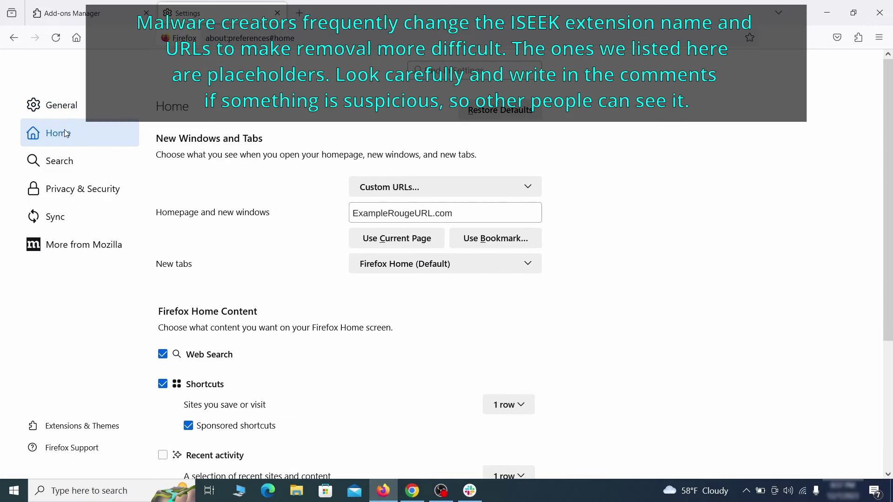
pyautogui.tripleClick(451, 214)
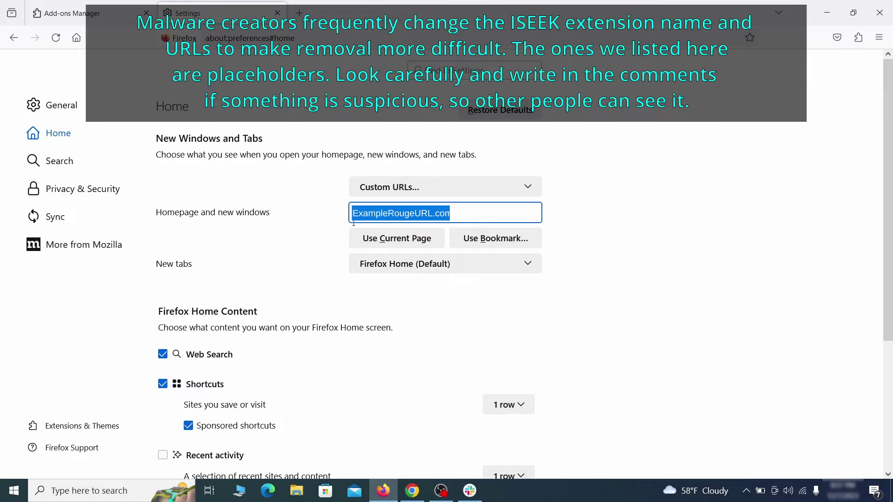
pyautogui.press('BackSpace')
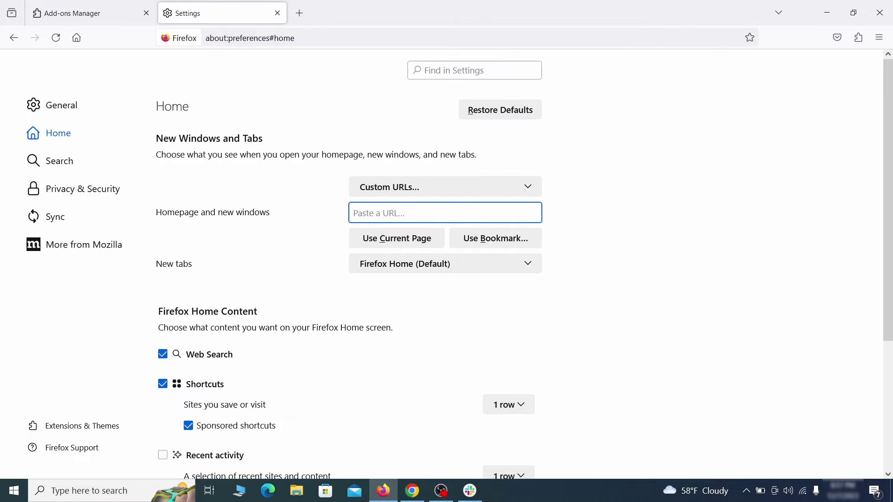
# Step: Make Google Firefox's default search engine and remove the web search by Yahoo shortcut
pyautogui.click(63, 161)
pyautogui.scroll(-2, 458, 272)
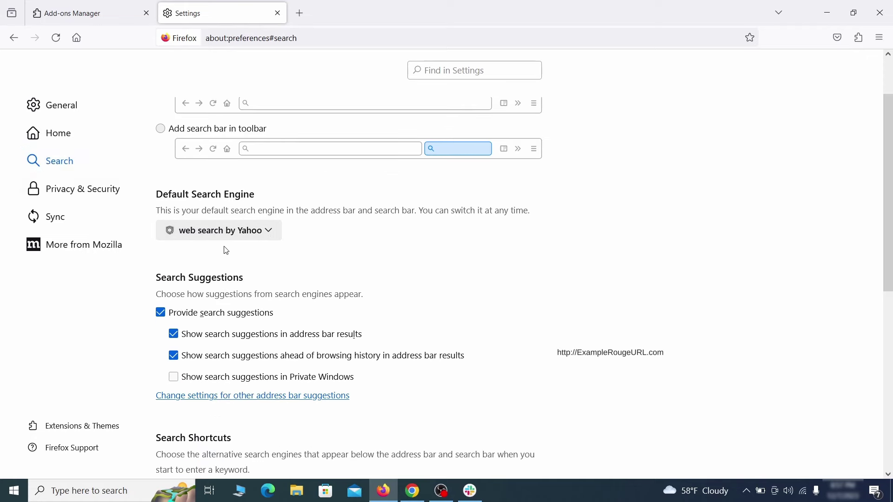
pyautogui.click(266, 236)
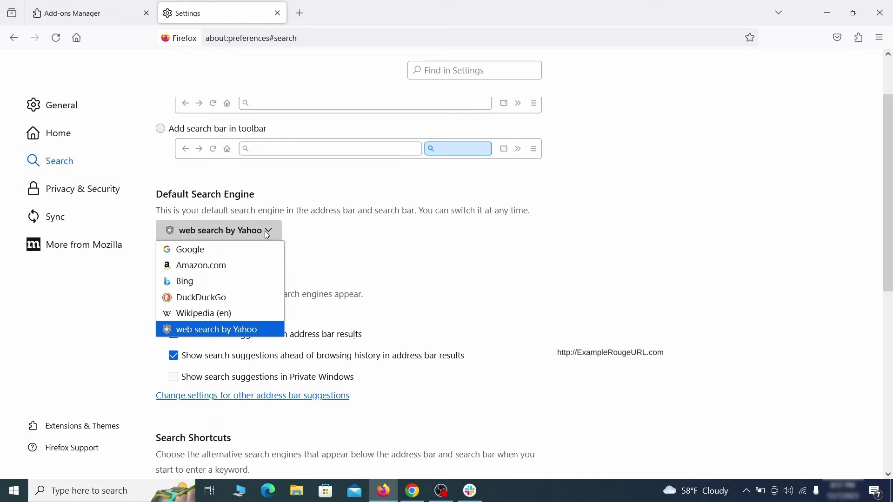
pyautogui.click(257, 249)
pyautogui.scroll(-5, 422, 263)
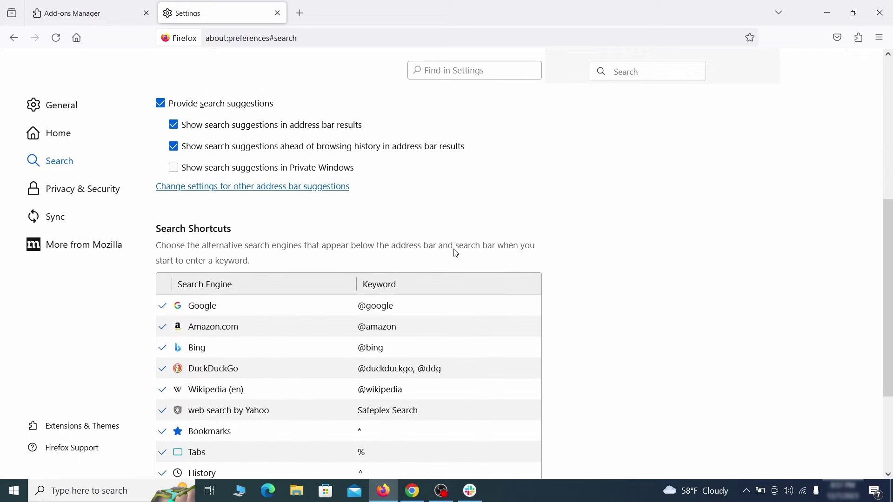
pyautogui.scroll(-3, 487, 235)
pyautogui.scroll(-2, 490, 236)
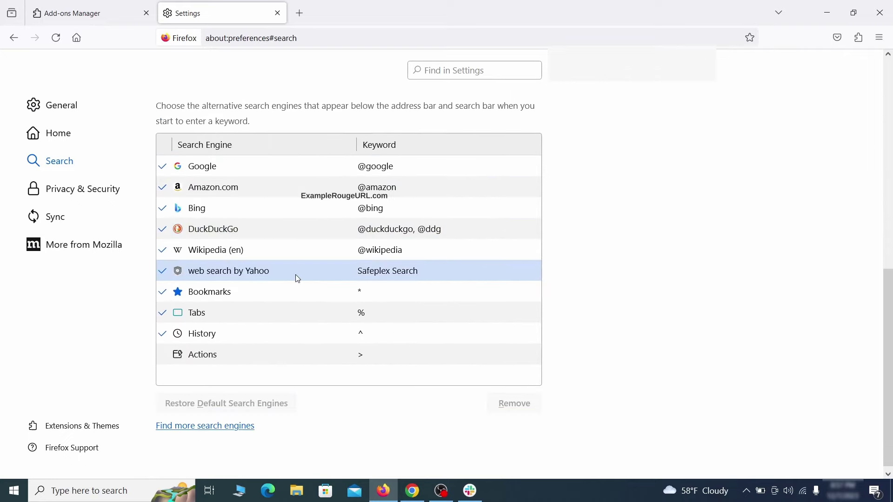
pyautogui.click(442, 272)
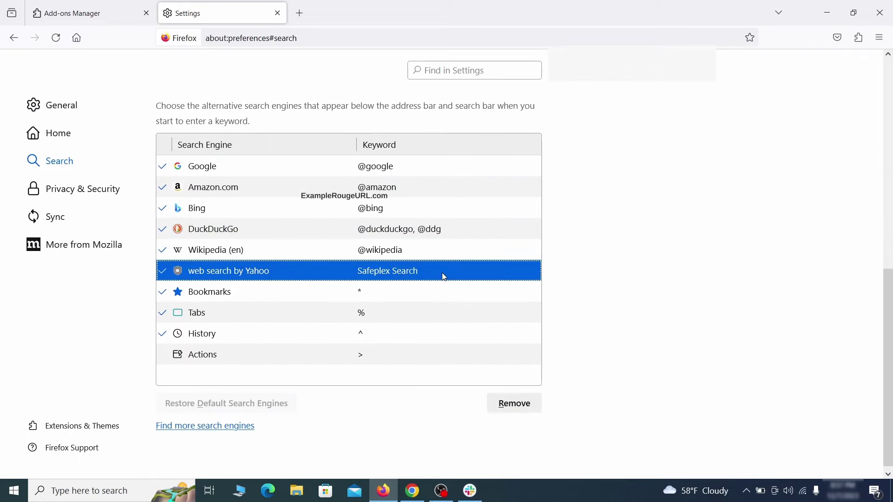
pyautogui.click(534, 414)
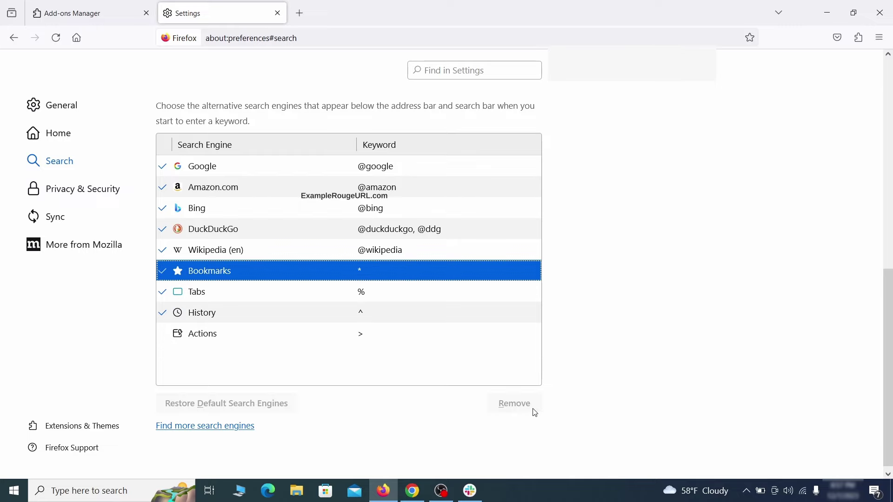
pyautogui.scroll(3, 425, 293)
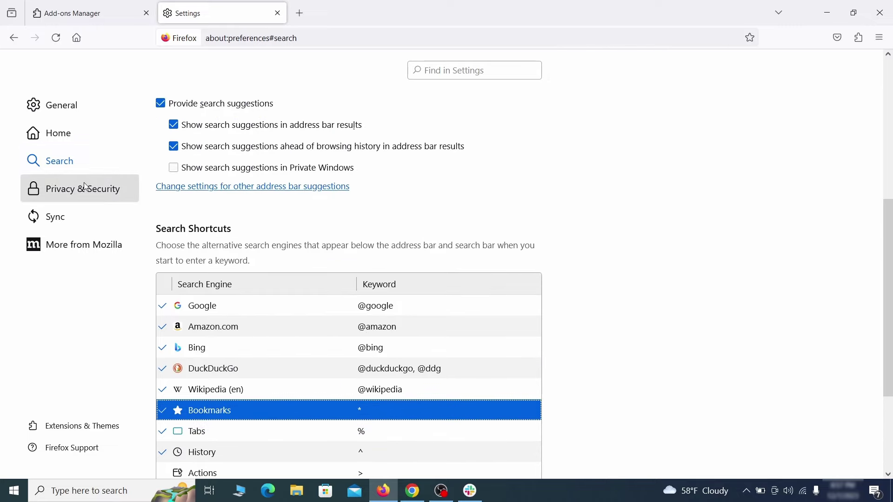
# Step: Clear all of Firefox's cookies, site data and cached web content
pyautogui.click(86, 187)
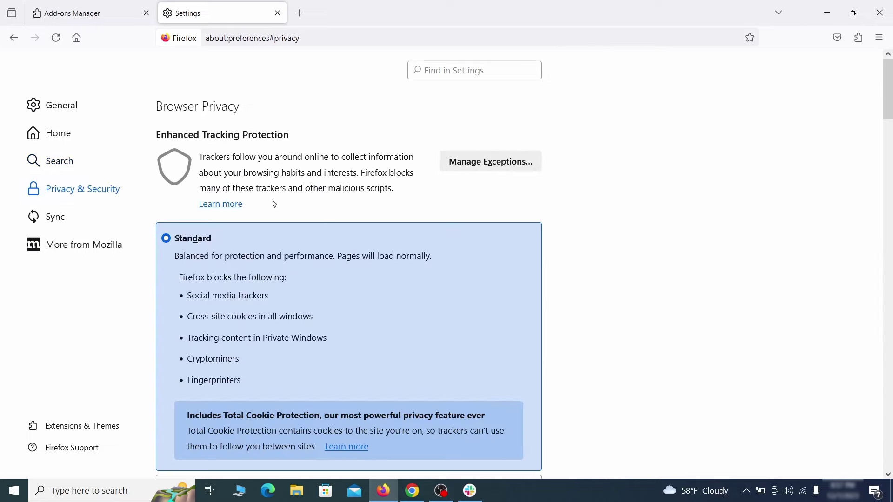
pyautogui.scroll(-10, 594, 213)
pyautogui.click(516, 295)
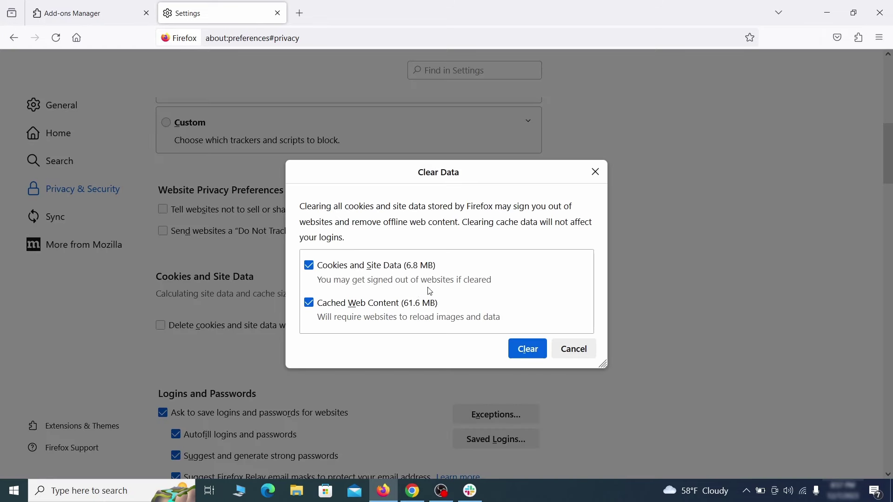
pyautogui.click(543, 349)
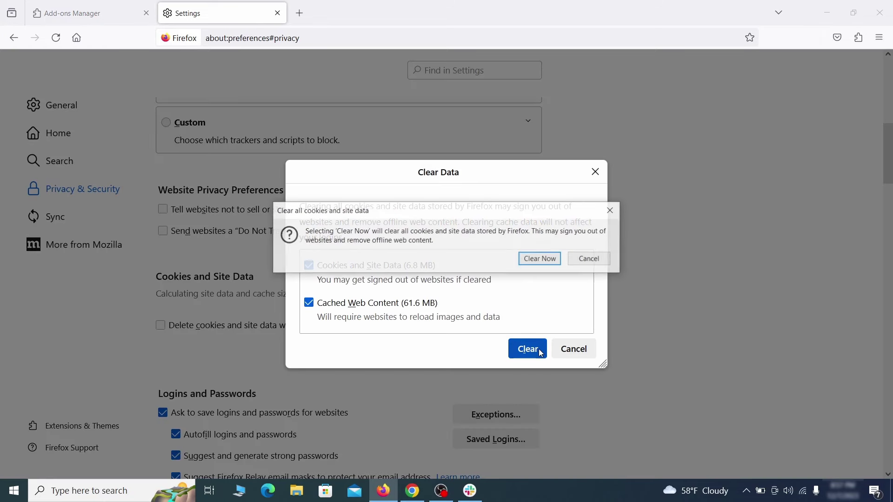
pyautogui.click(540, 259)
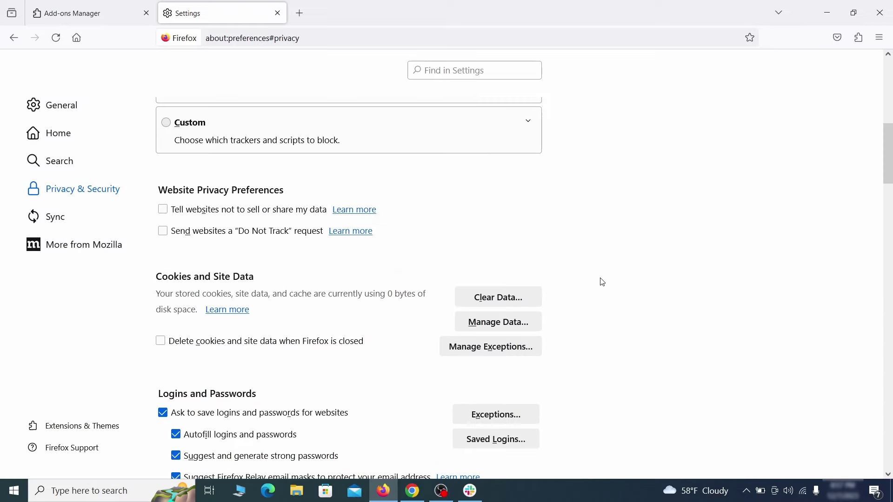
# Step: Bring up the Notifications permission settings in Firefox's Privacy & Security page
pyautogui.scroll(-4, 606, 286)
pyautogui.scroll(-10, 606, 285)
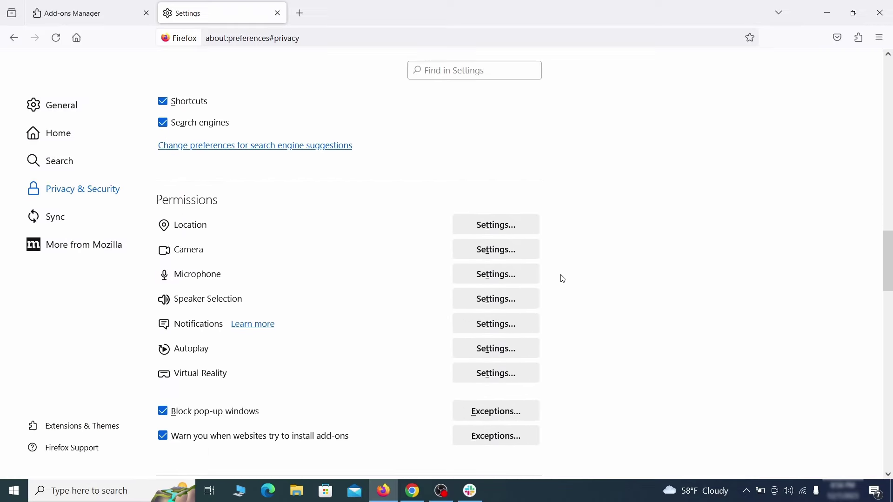
pyautogui.click(516, 327)
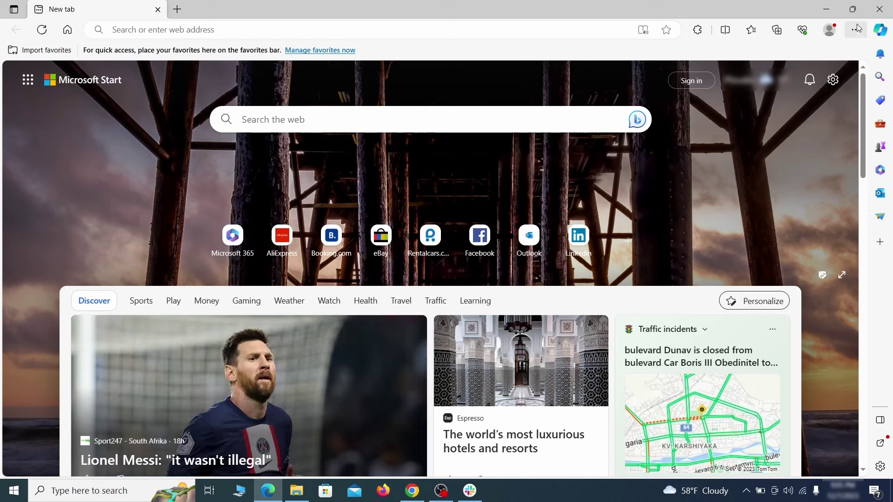
# Step: Turn off the Quidco Cashback Reminder extension in Edge and request its removal
pyautogui.click(856, 29)
pyautogui.click(767, 205)
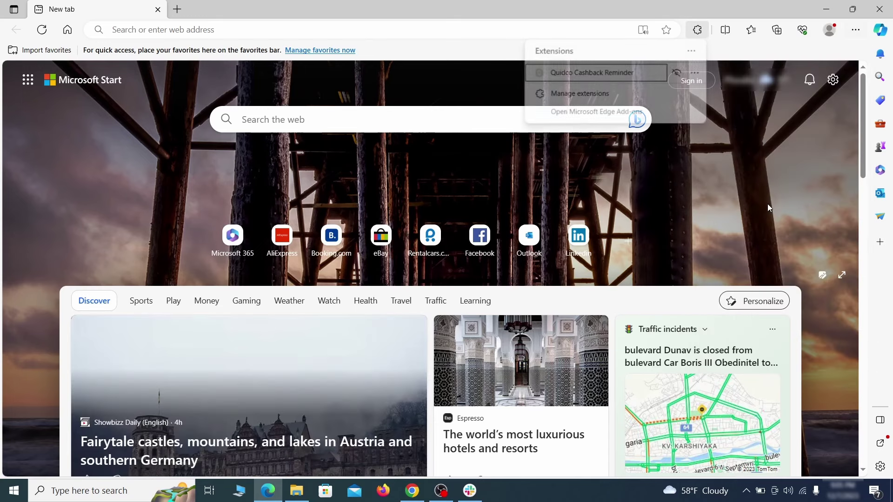
pyautogui.click(578, 95)
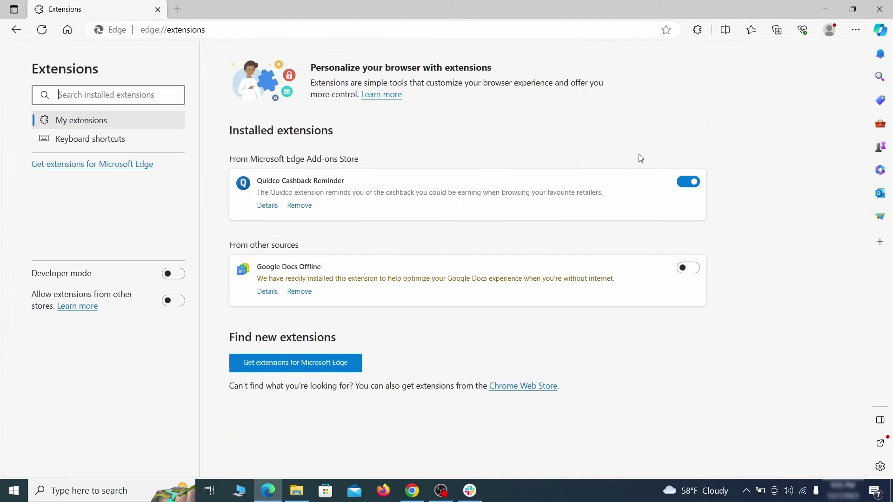
pyautogui.click(691, 184)
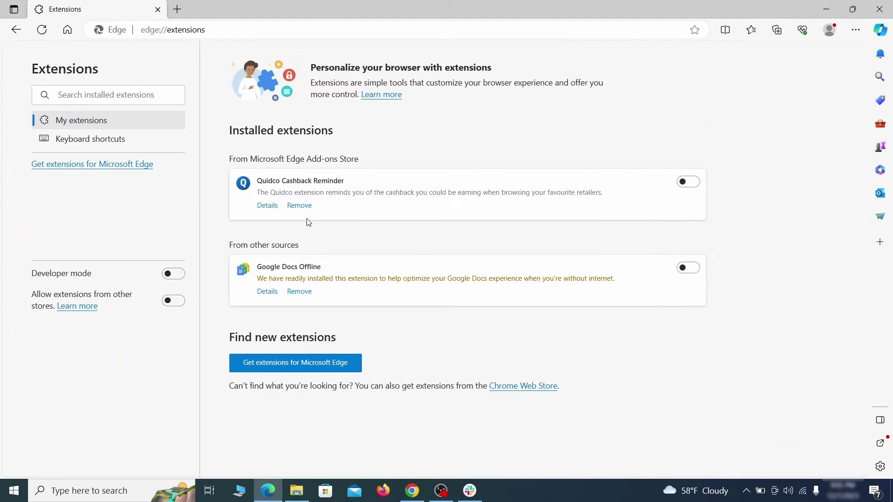
pyautogui.click(298, 206)
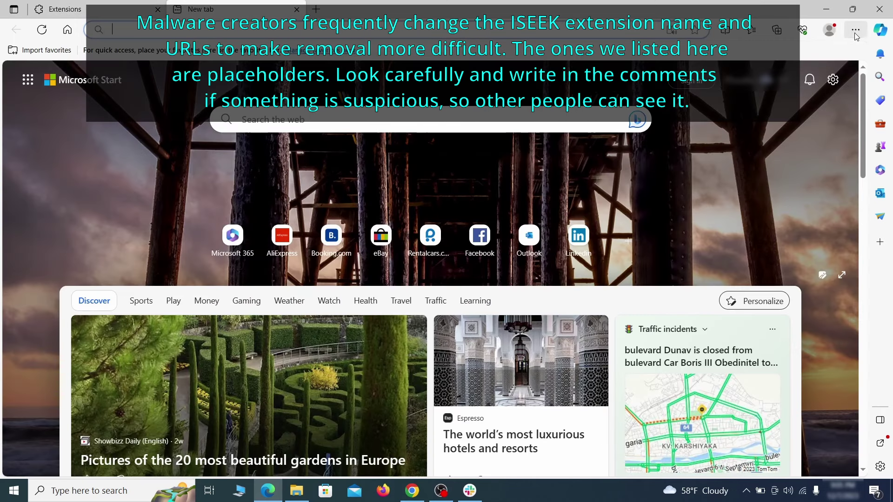
# Step: Clear Edge's browsing data for the last hour
pyautogui.click(855, 32)
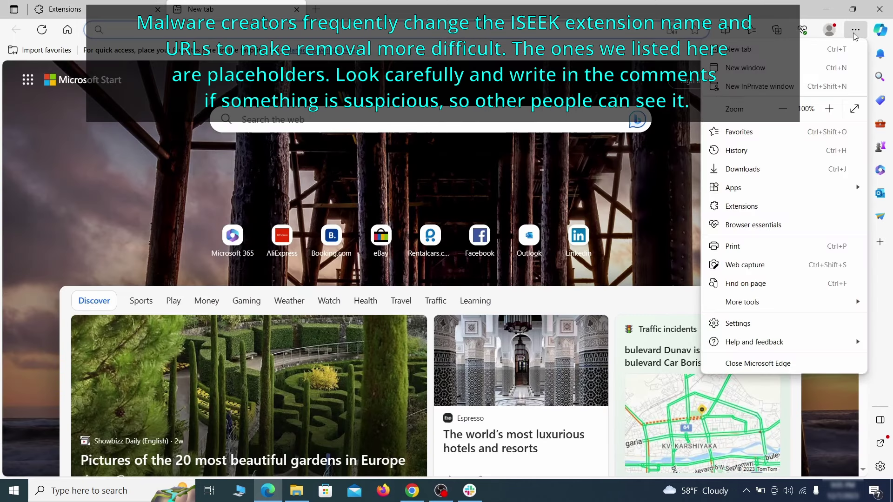
pyautogui.click(742, 323)
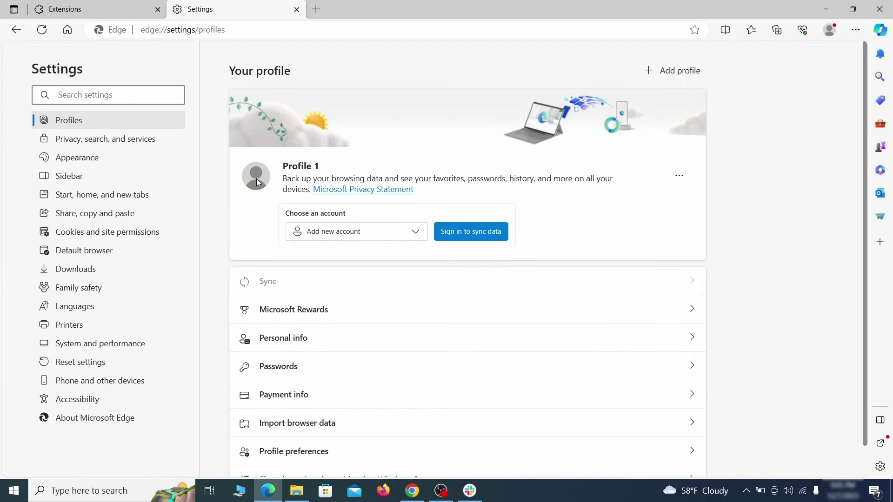
pyautogui.click(150, 140)
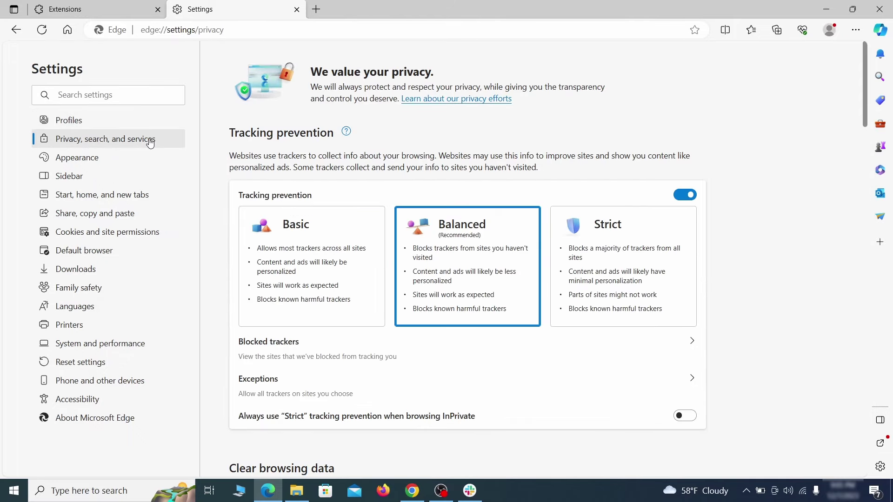
pyautogui.scroll(-4, 482, 285)
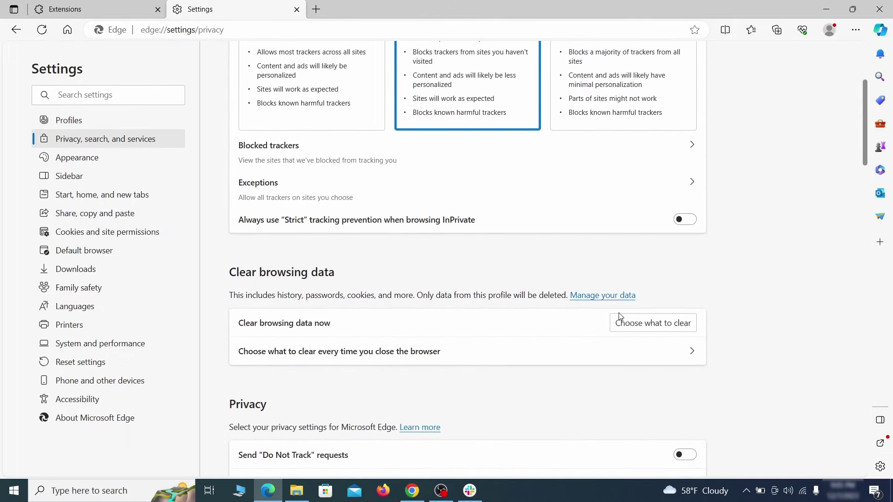
pyautogui.click(668, 323)
pyautogui.scroll(-1, 370, 269)
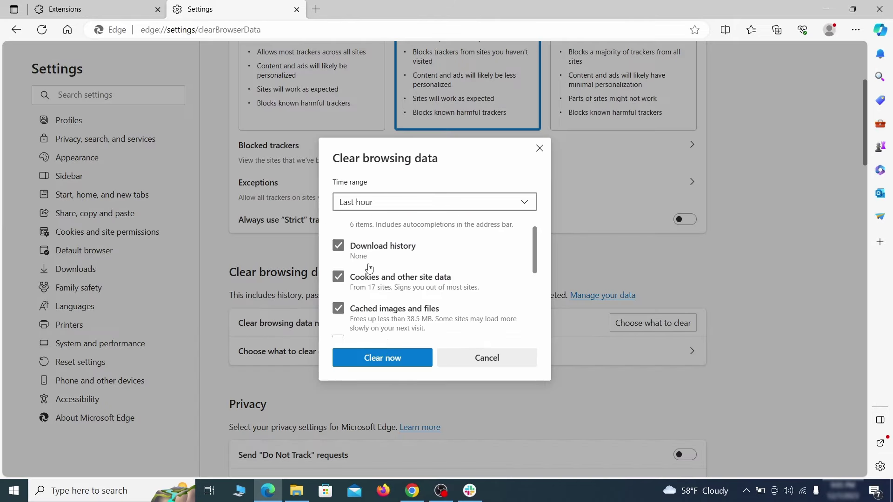
pyautogui.scroll(-3, 370, 275)
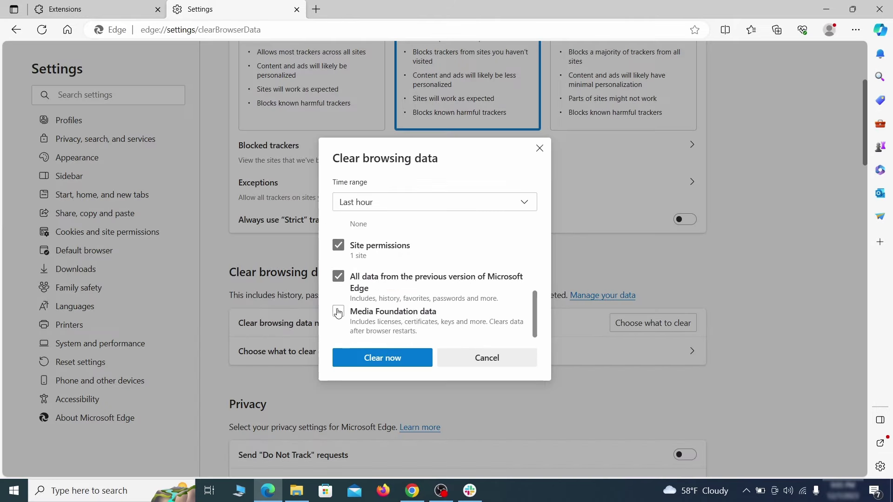
pyautogui.click(418, 363)
# Step: Set Google as Edge's address-bar search engine instead of Yahoo!
pyautogui.scroll(-10, 576, 264)
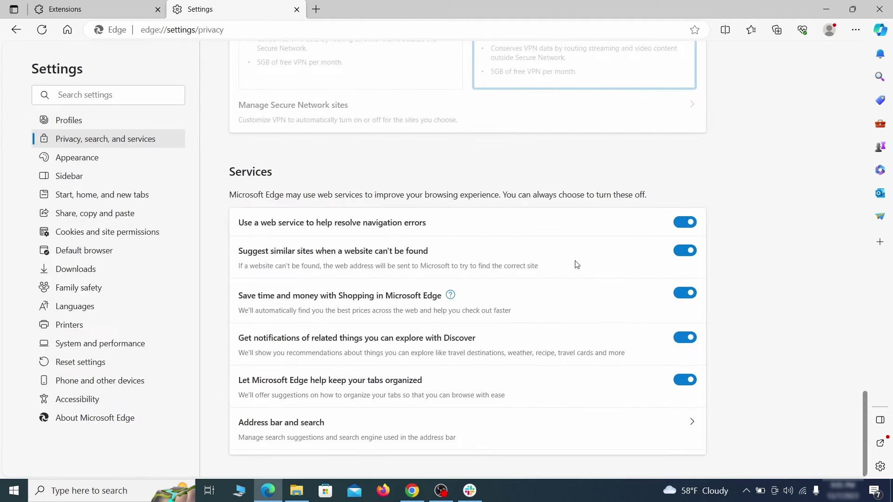
pyautogui.click(510, 439)
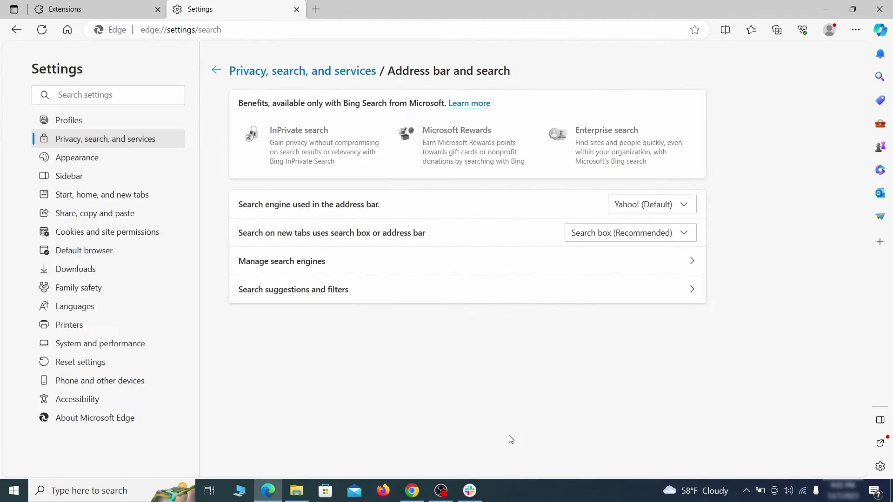
pyautogui.click(688, 206)
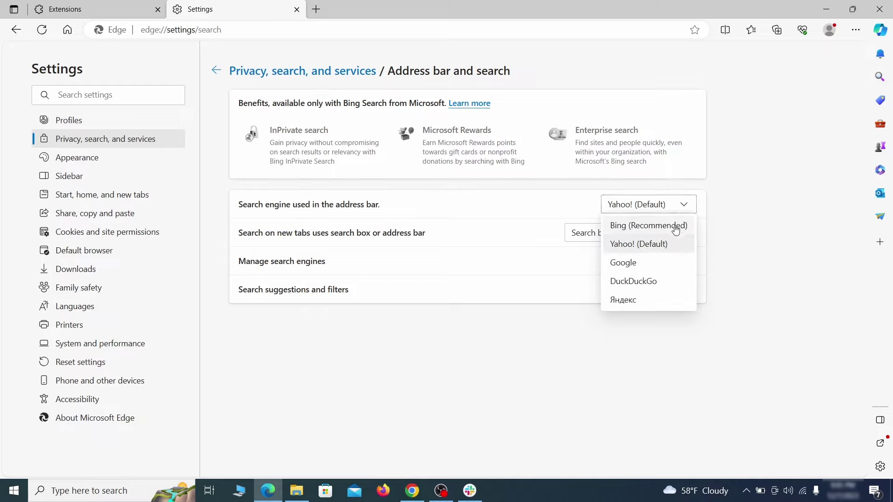
pyautogui.click(660, 261)
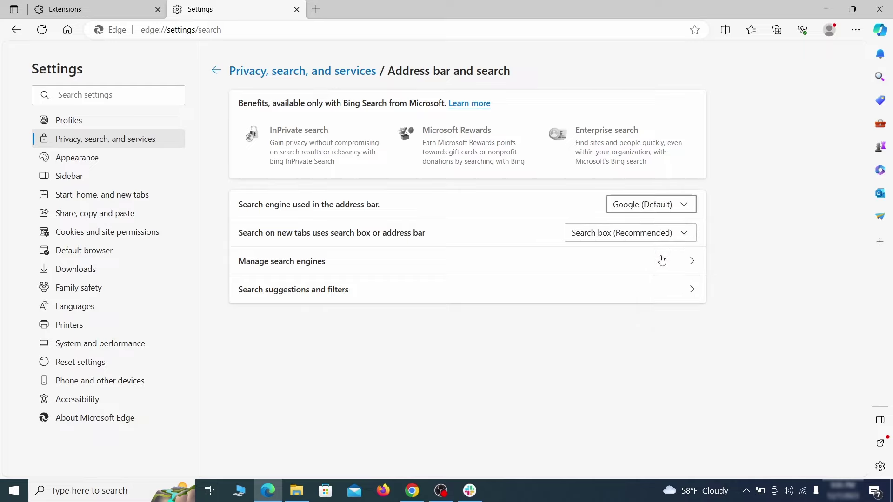
# Step: Remove the ExampleRougeURL.com search engine and delete the rogue startup page in Edge
pyautogui.click(345, 269)
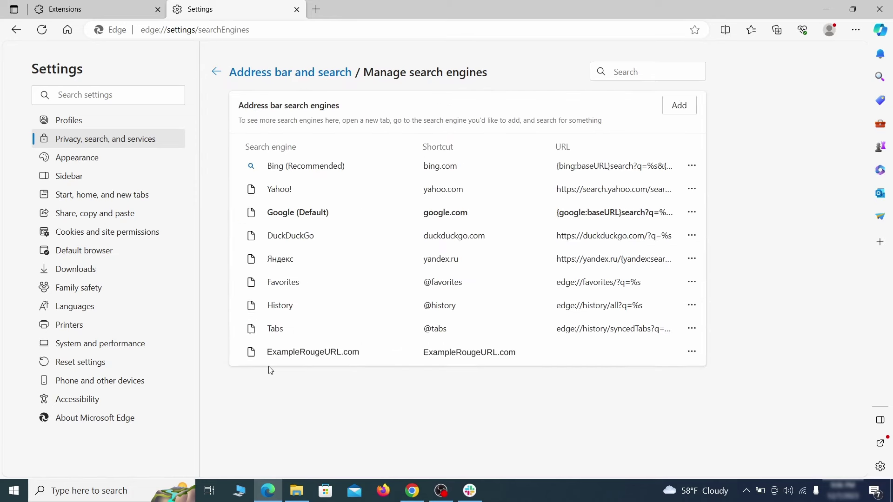
pyautogui.click(692, 353)
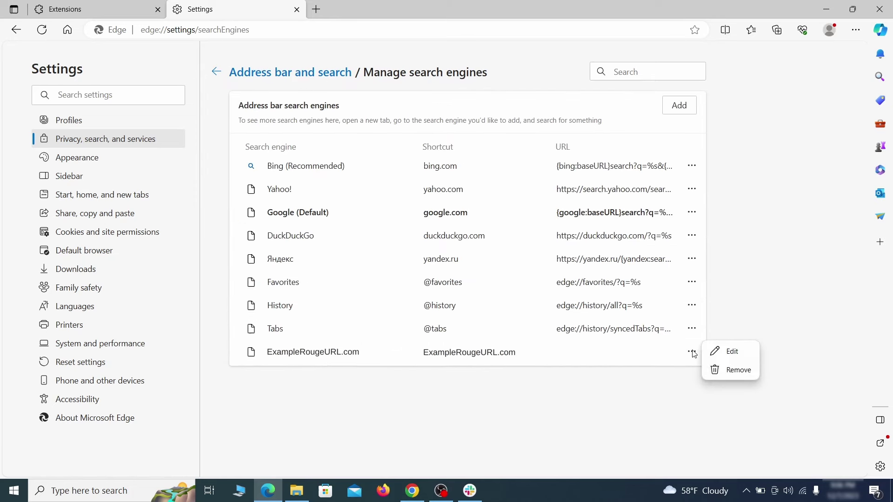
pyautogui.click(739, 371)
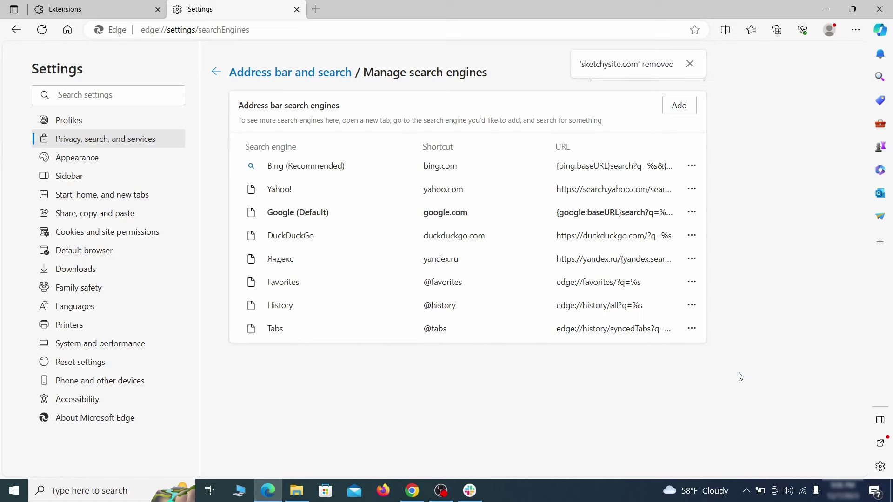
pyautogui.click(112, 195)
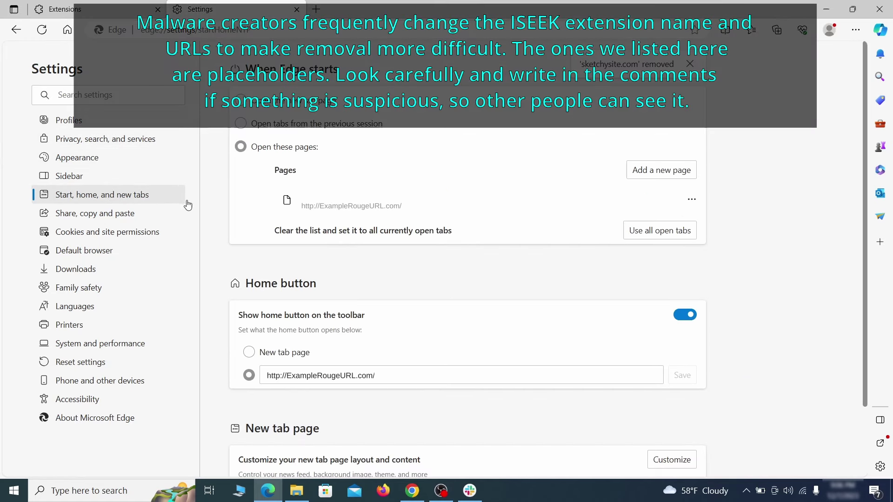
pyautogui.click(692, 201)
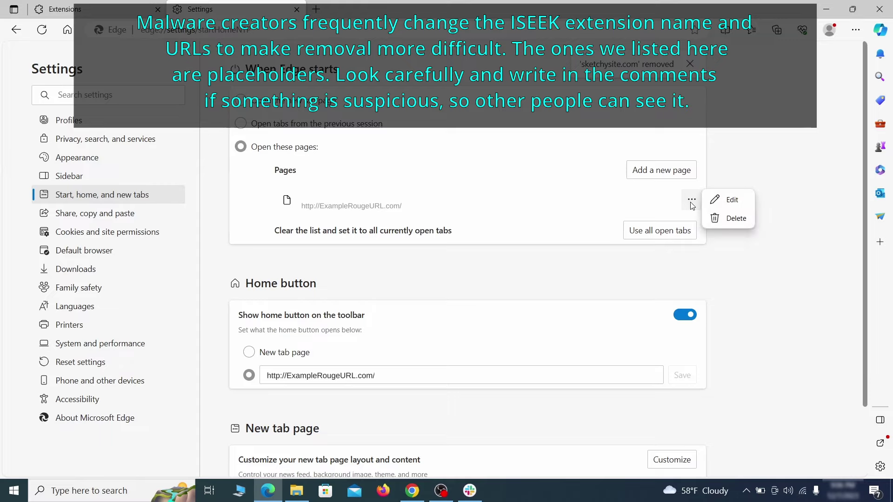
pyautogui.click(725, 216)
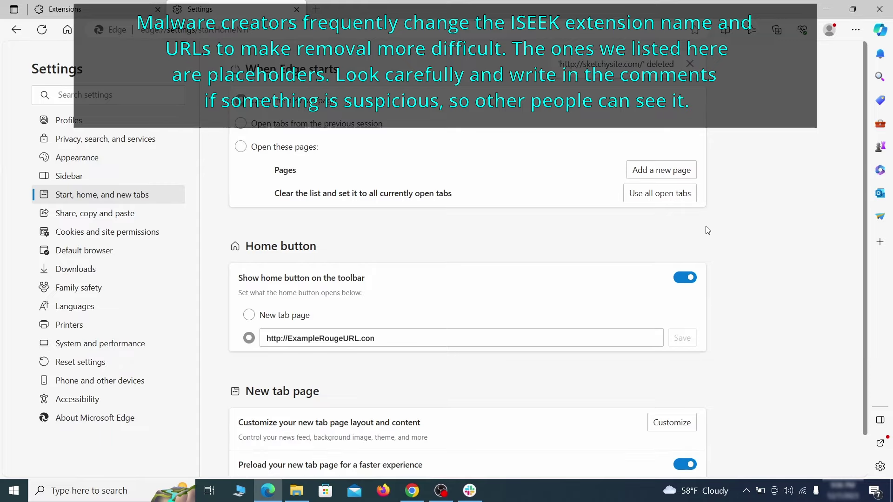
# Step: Erase the rogue home button address and make the home button open the New tab page
pyautogui.click(391, 332)
pyautogui.hotkey('ctrl', 'a')
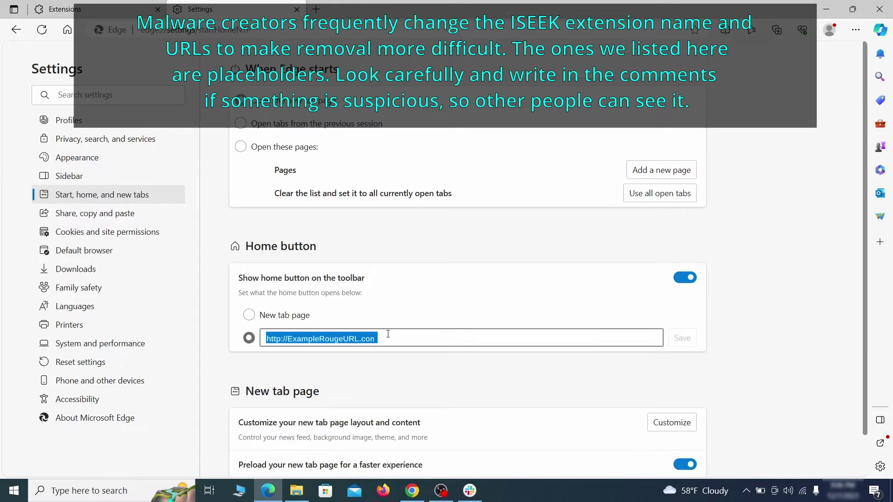
pyautogui.press('BackSpace')
pyautogui.click(249, 315)
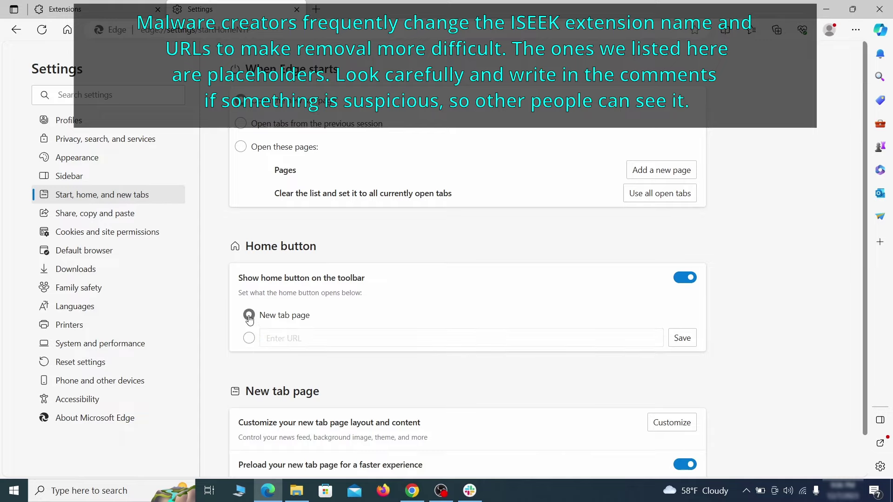
# Step: In Edge's Notifications site permissions, bring up the options menu for ExampleRougeURL.com under Allow
pyautogui.click(161, 233)
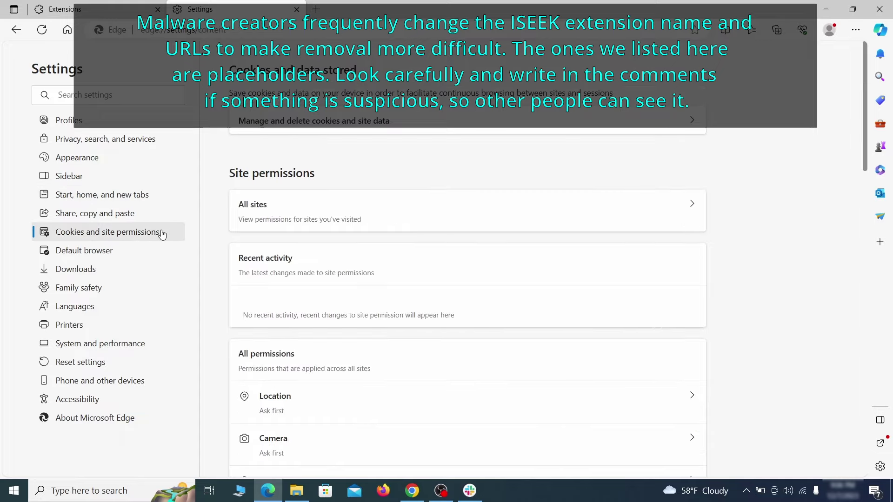
pyautogui.scroll(-5, 432, 241)
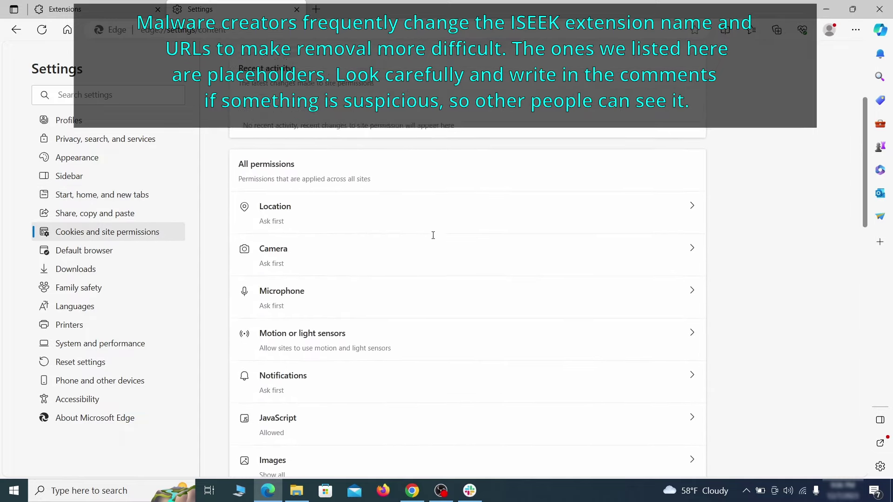
pyautogui.scroll(-1, 433, 245)
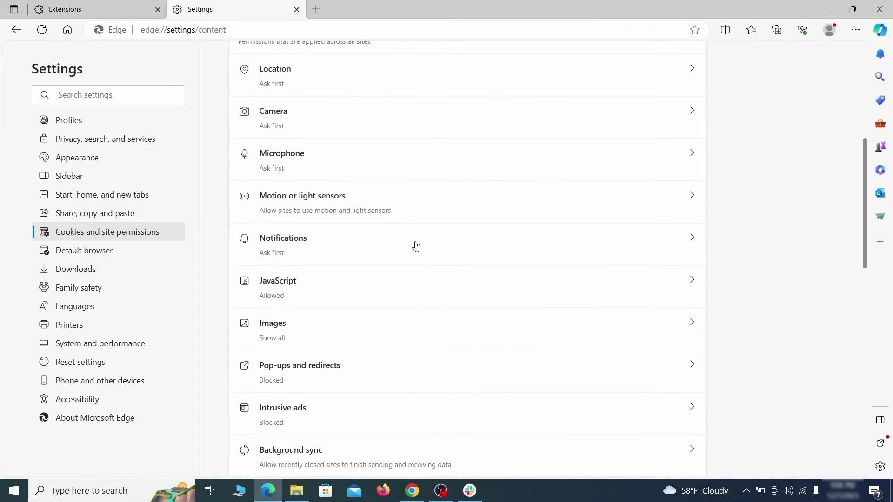
pyautogui.click(417, 247)
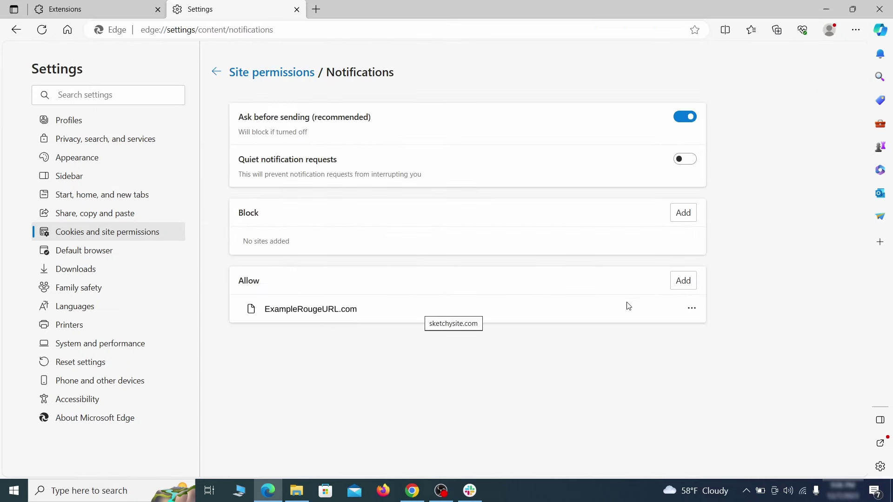
pyautogui.click(692, 309)
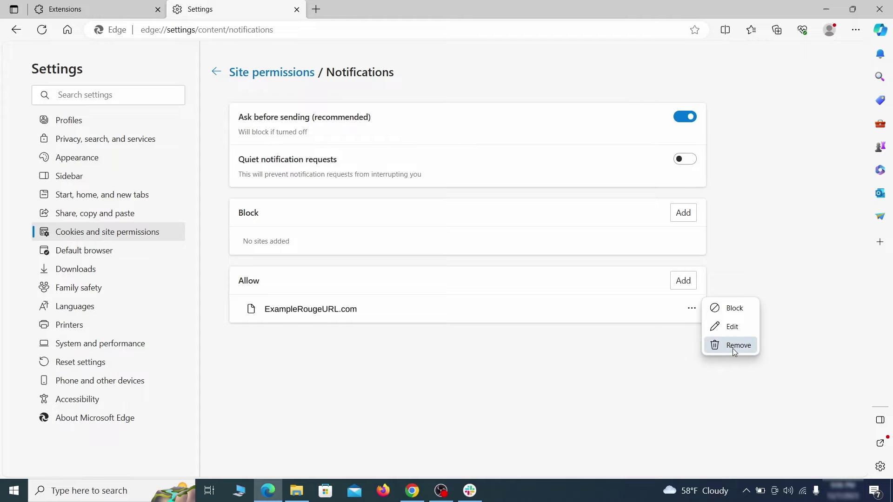